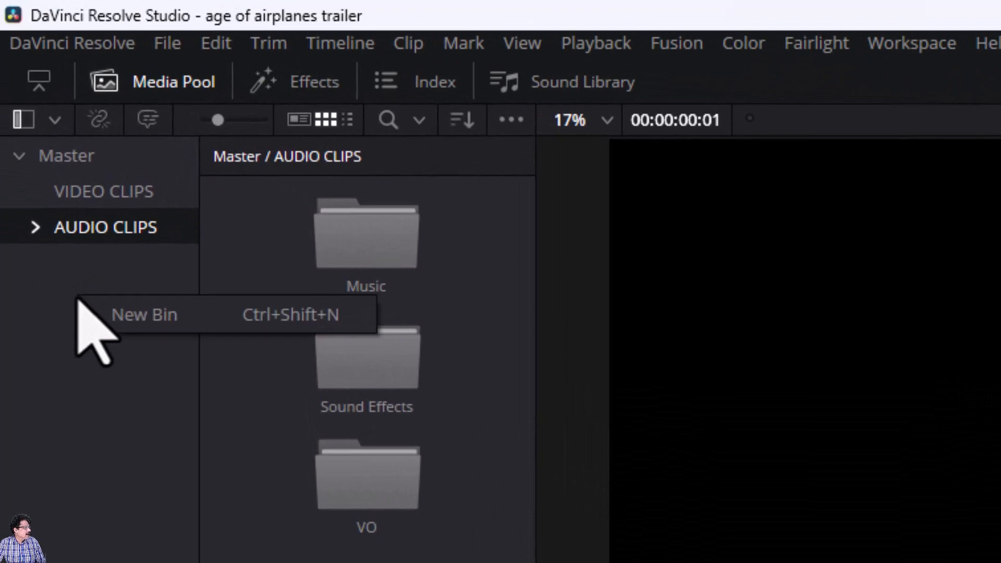
Step: Create a bin named Timelines and move it directly under the Master bin
left_click(106, 319)
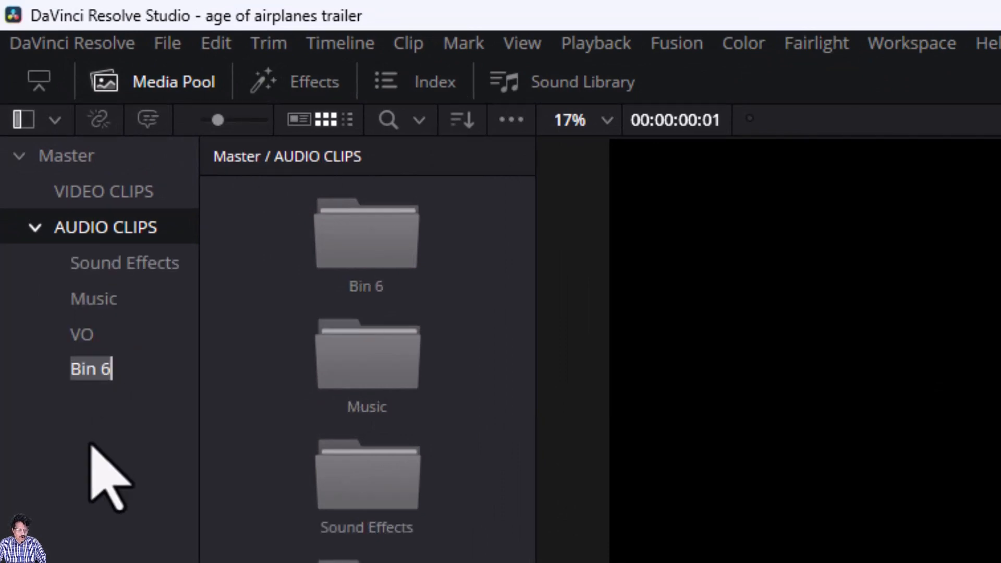
type("Timelines")
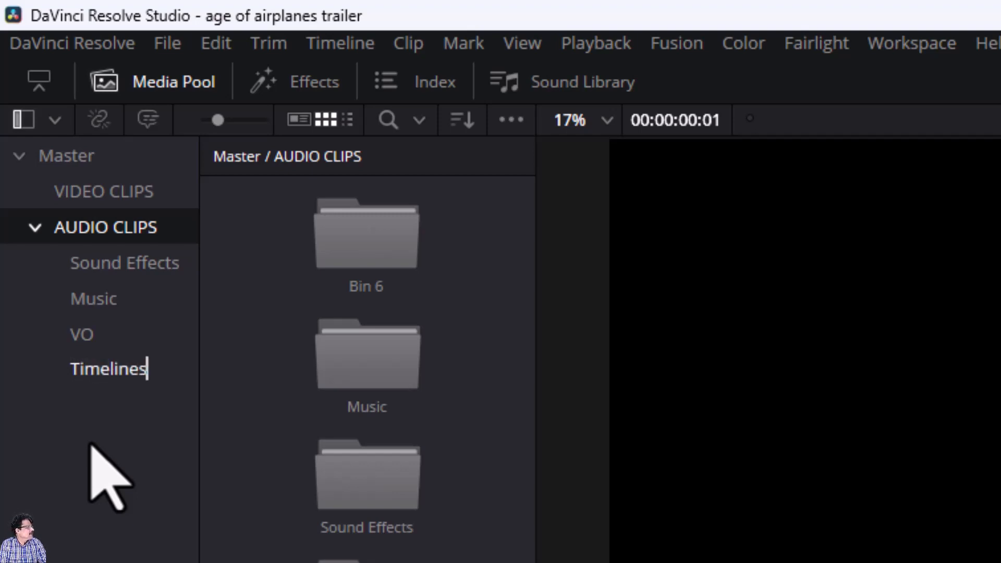
key("Return")
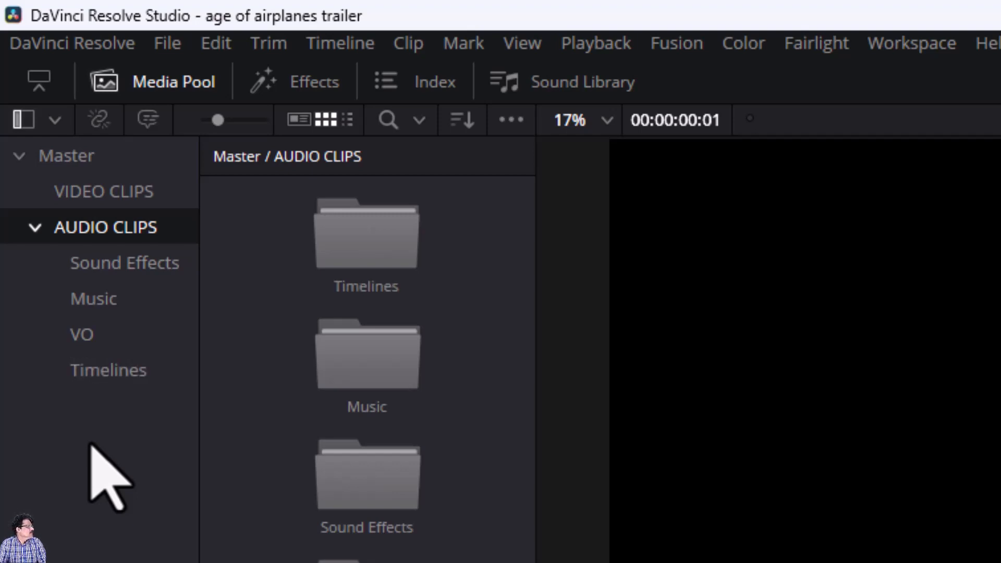
left_click(60, 375)
left_click_drag(89, 365, 76, 157)
left_click(32, 229)
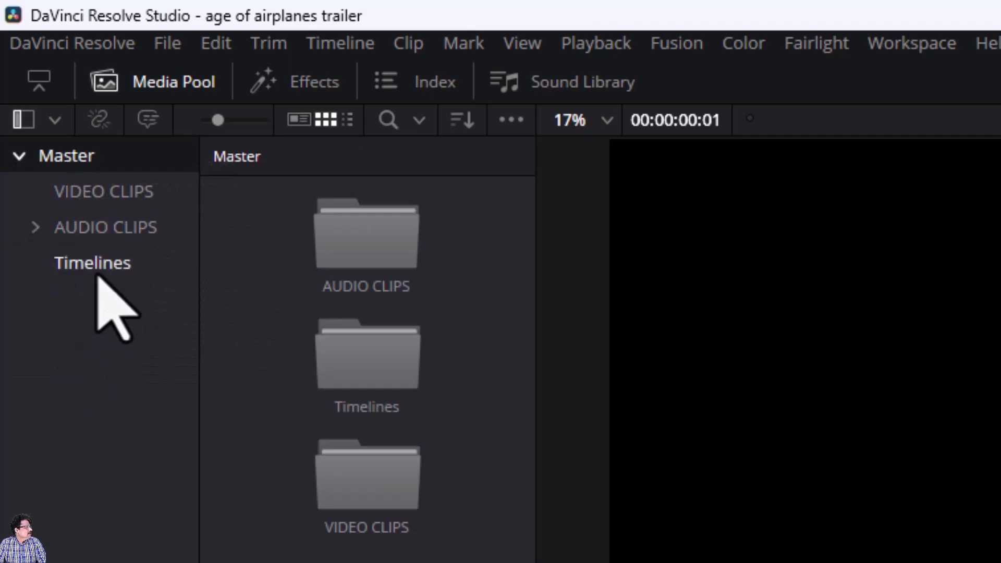
Step: Start a new timeline in the Timelines bin and name it age_of_airplanes_ver01
left_click(90, 275)
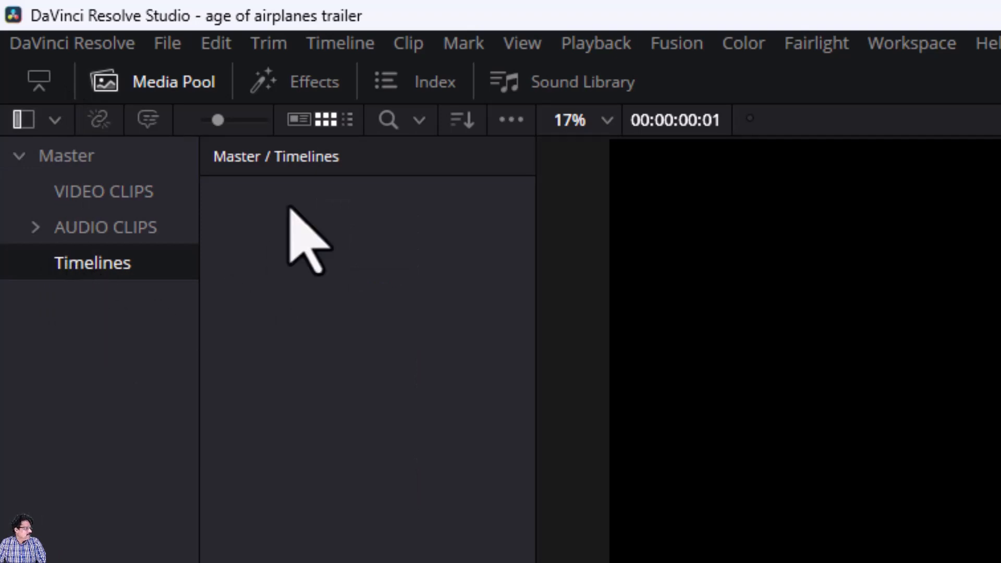
left_click(168, 43)
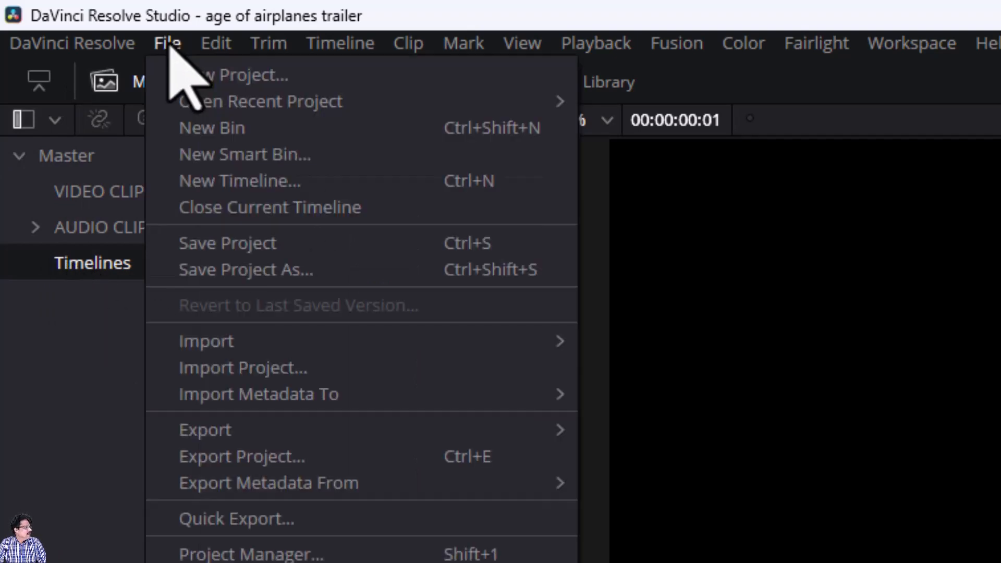
left_click(209, 183)
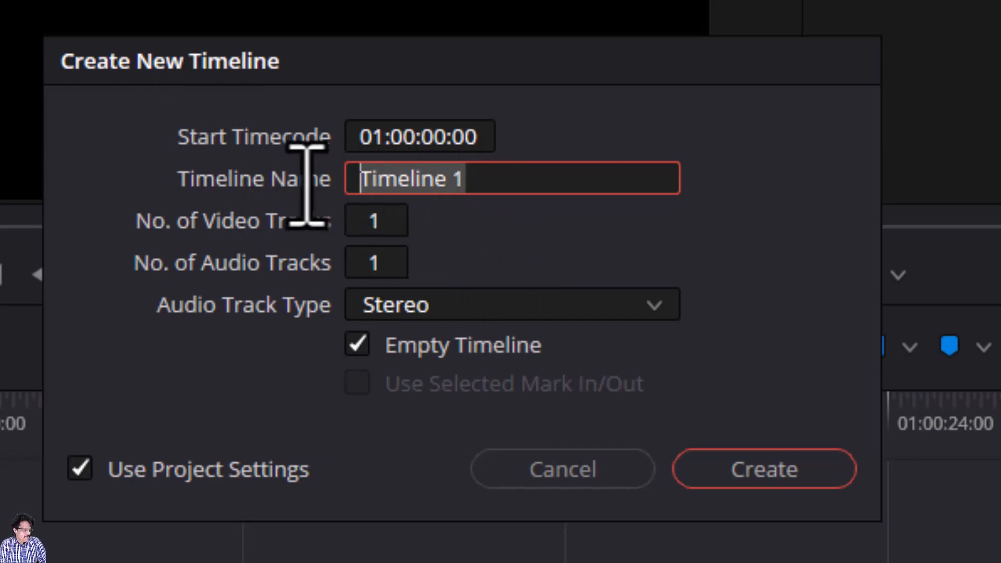
type("age")
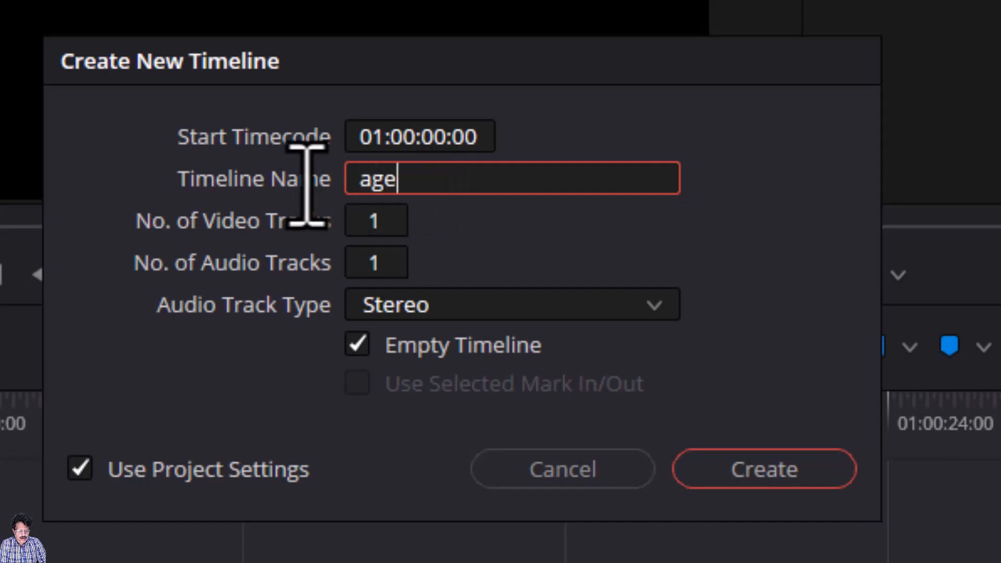
type("_of_arip")
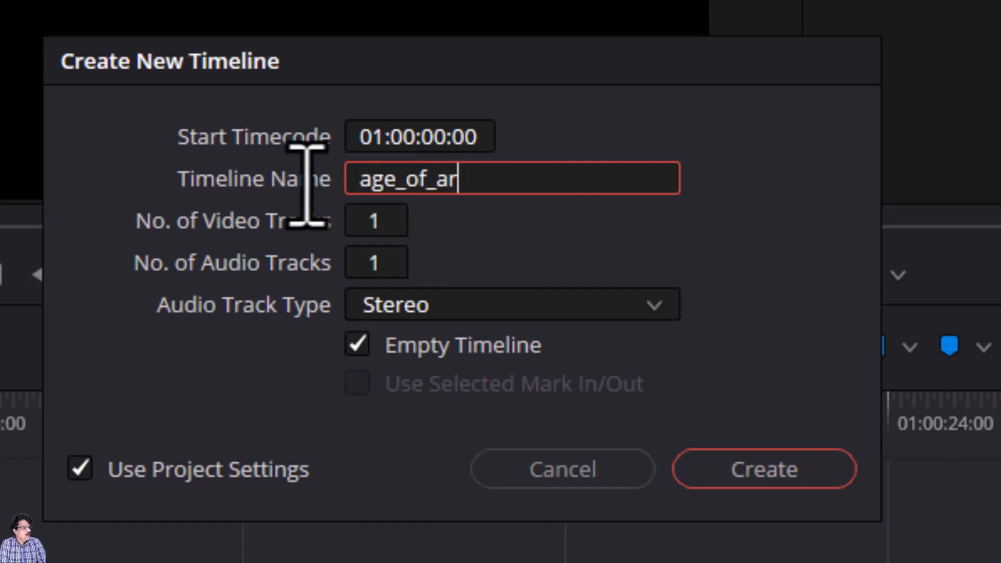
key("BackSpace")
key("BackSpace")
type("irp")
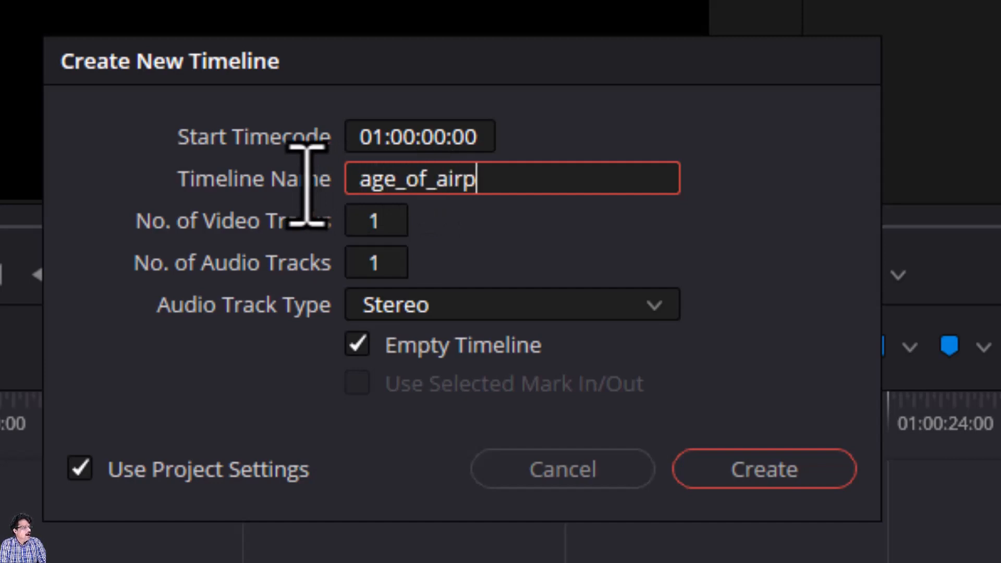
type("lanes_")
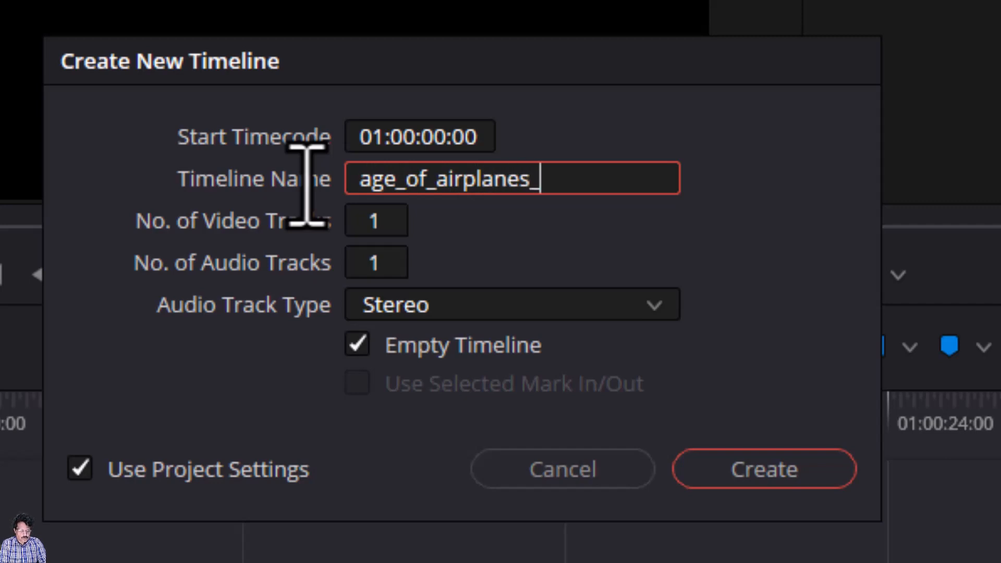
type("ver01")
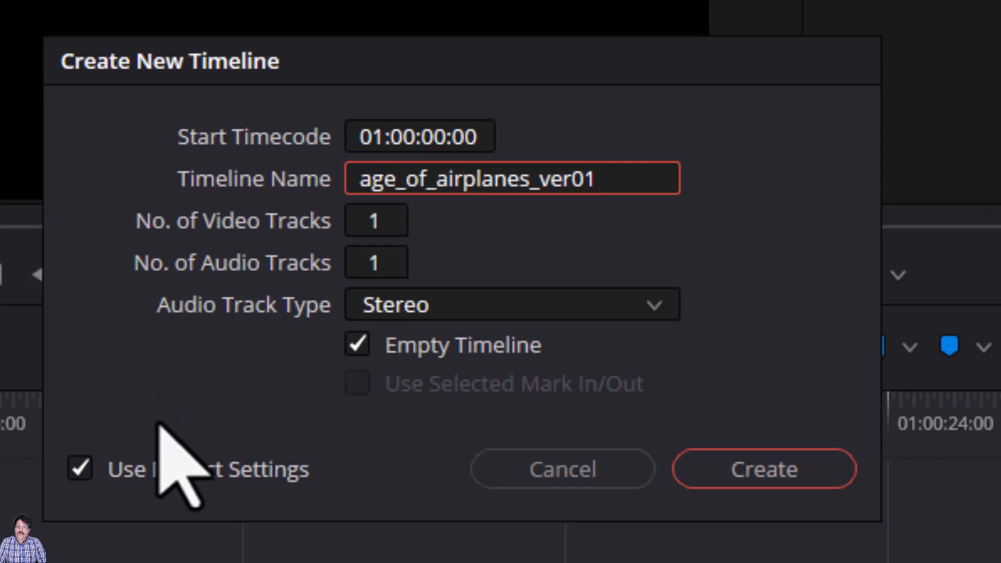
Step: Turn off the project settings for the new timeline, set its resolution to 1920 x 1080 HD, and create it
left_click(82, 477)
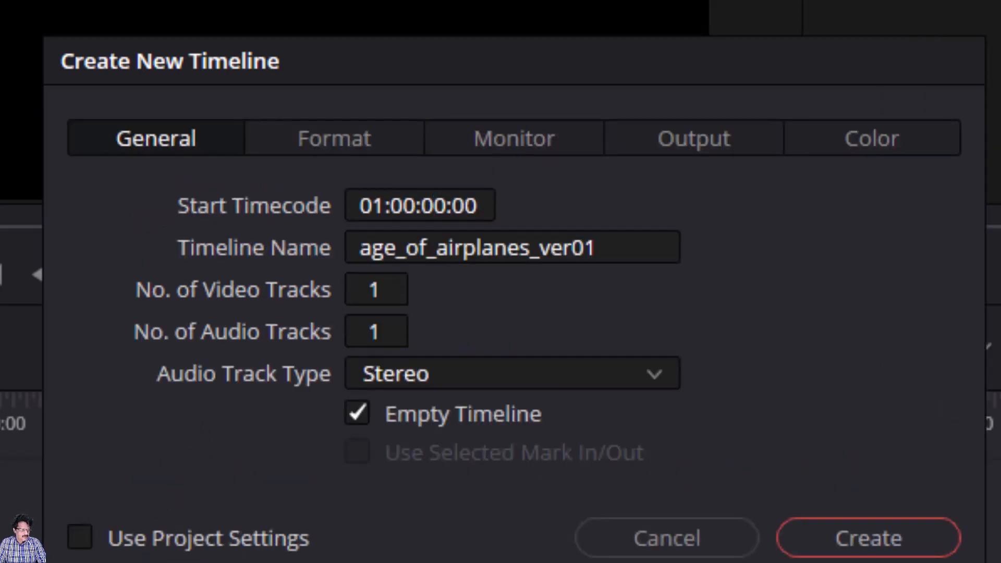
left_click(335, 140)
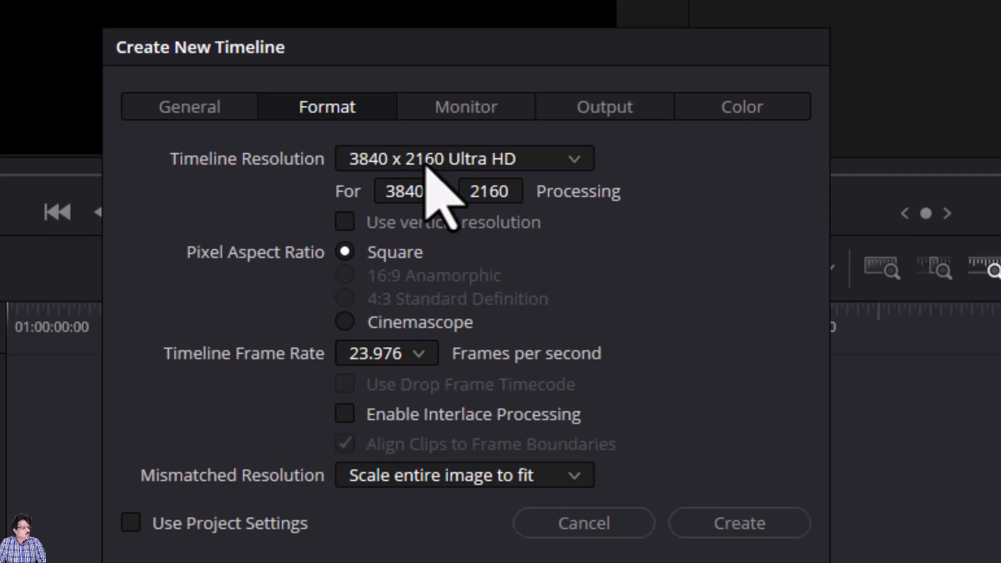
left_click(377, 162)
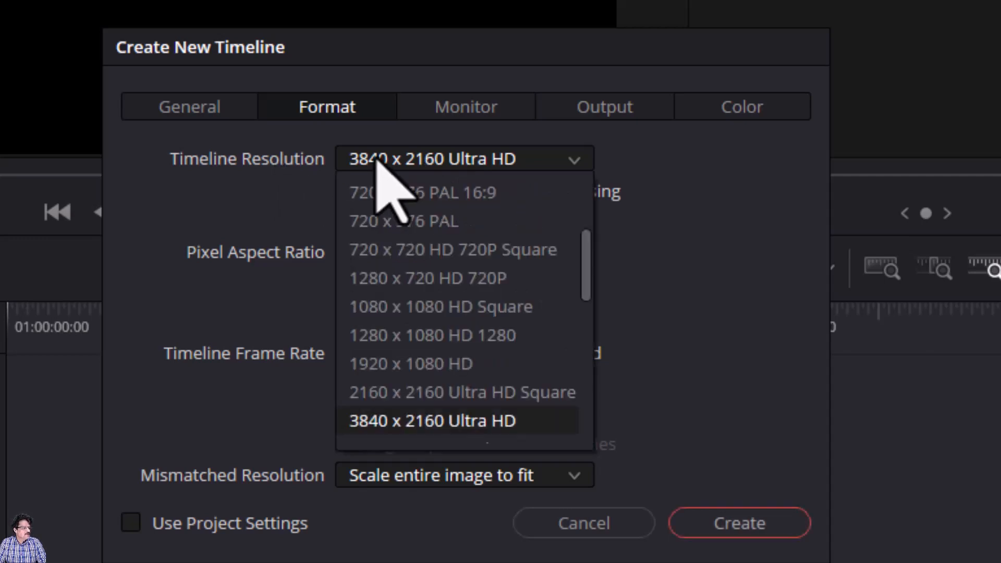
left_click(379, 371)
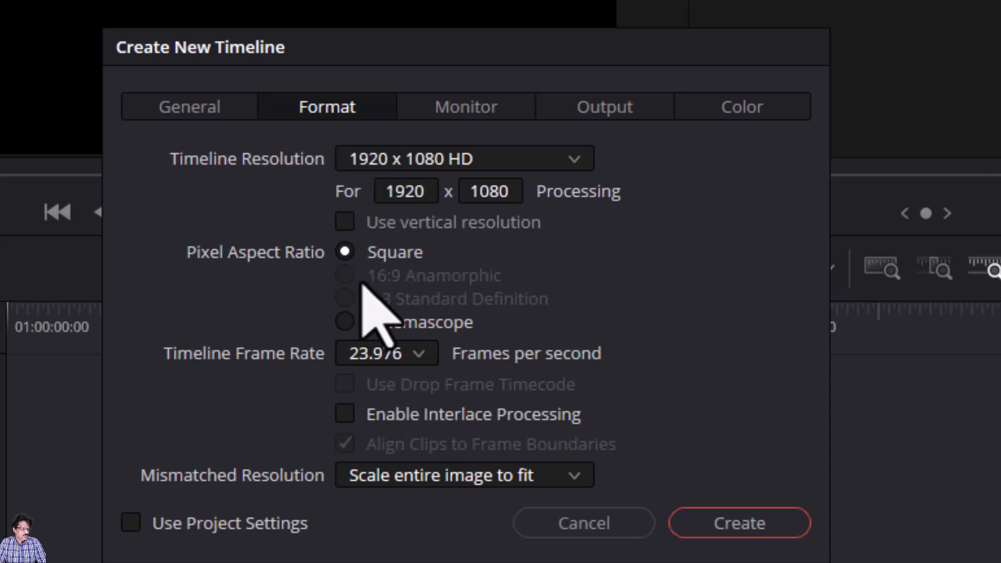
left_click(735, 524)
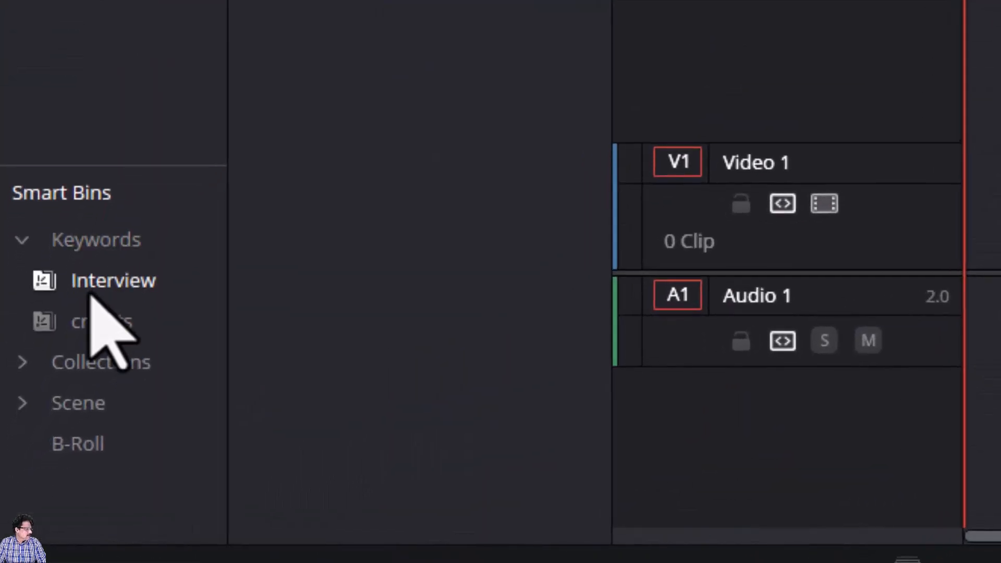
Step: Load the INT_01_SHOOT THE REAL WORLD clip from the Interview smart bin into the source viewer and sort the clips by Clip Name
left_click(38, 408)
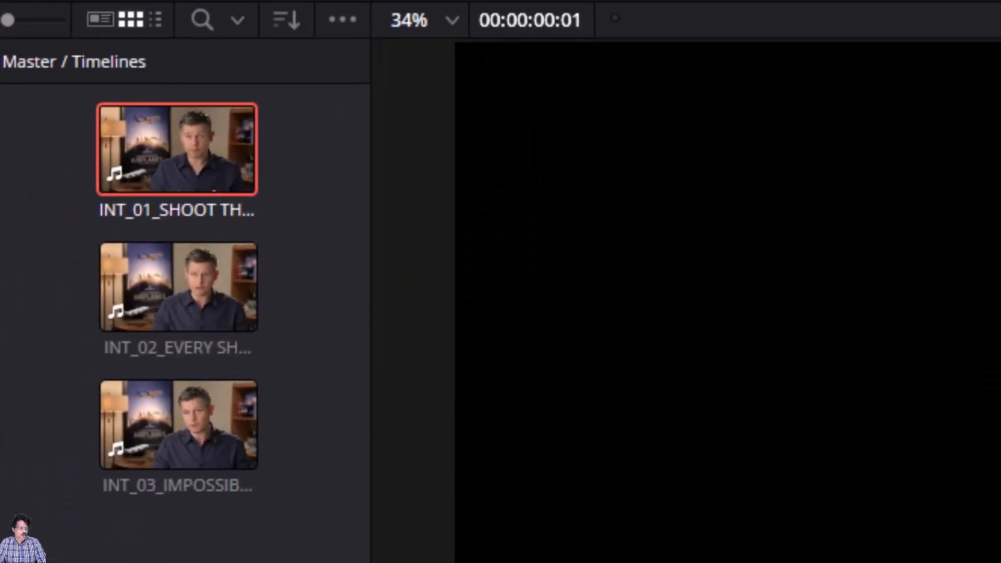
double_click(151, 178)
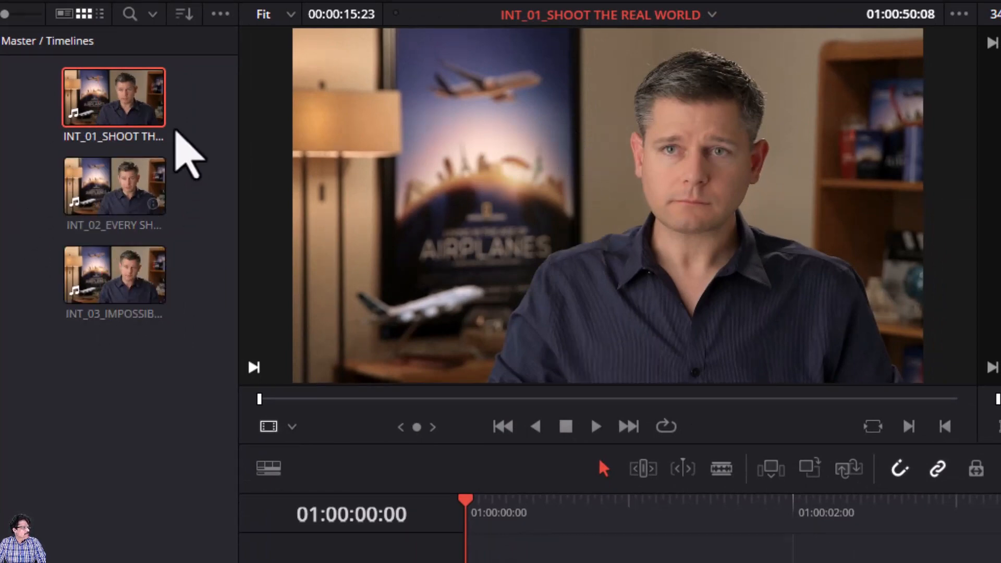
left_click(185, 14)
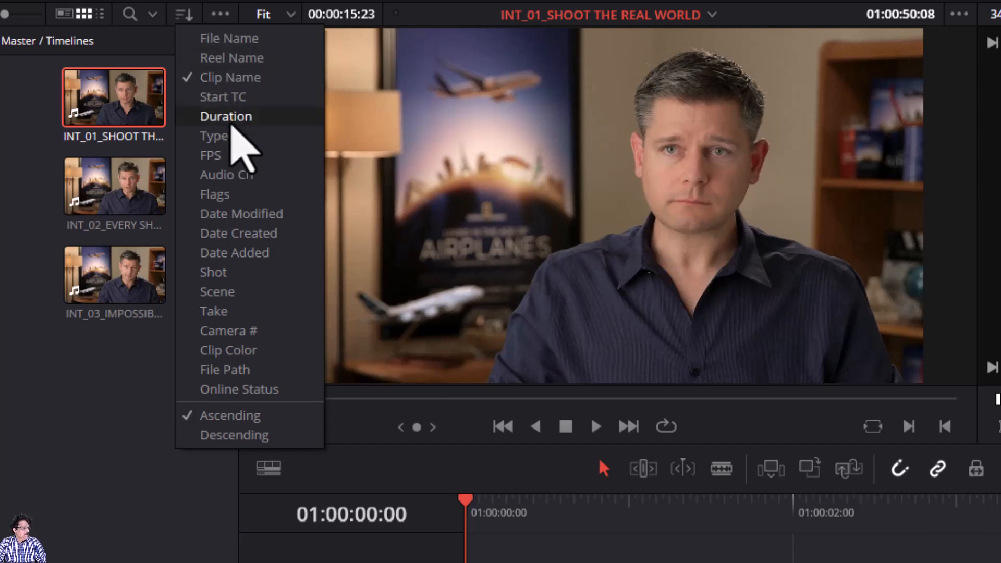
left_click(231, 84)
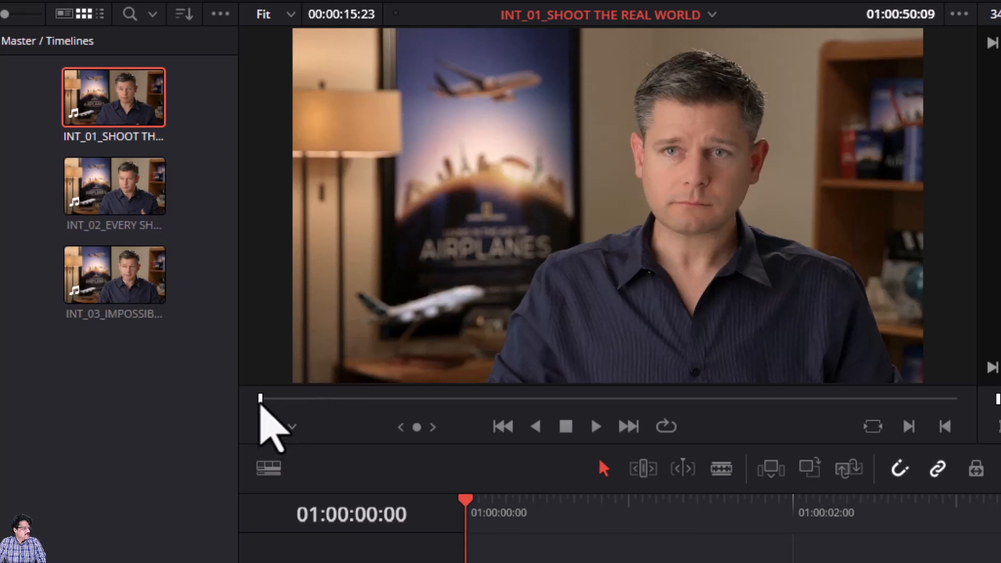
Step: Play the INT_01 interview clip from its beginning in the source viewer
left_click_drag(260, 406, 237, 409)
mouse_move(610, 199)
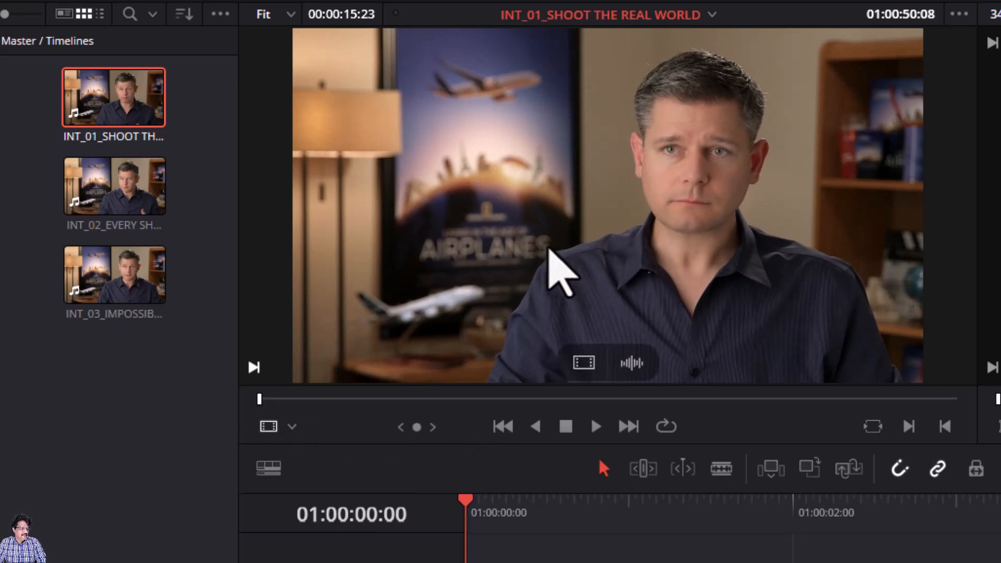
key("space")
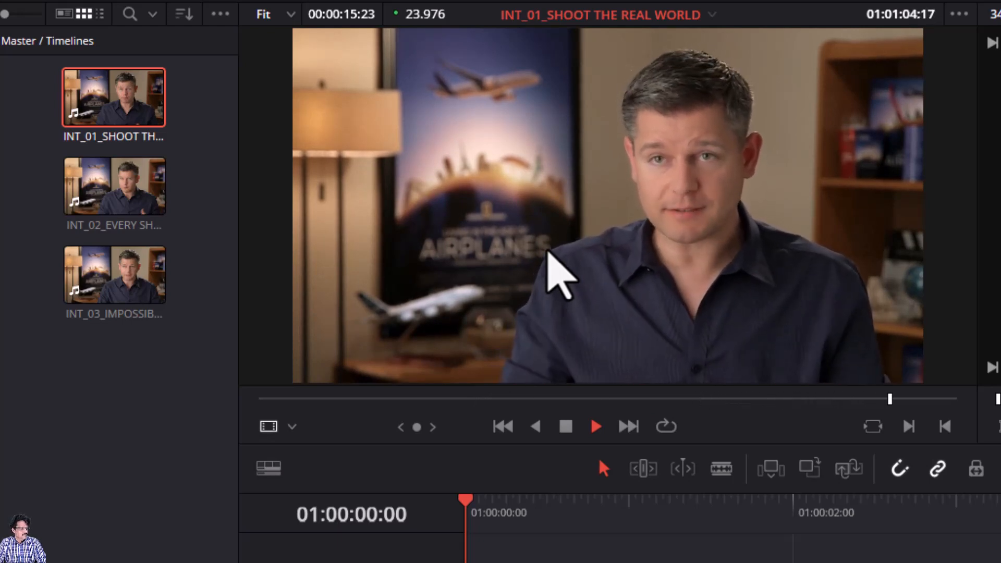
key("space")
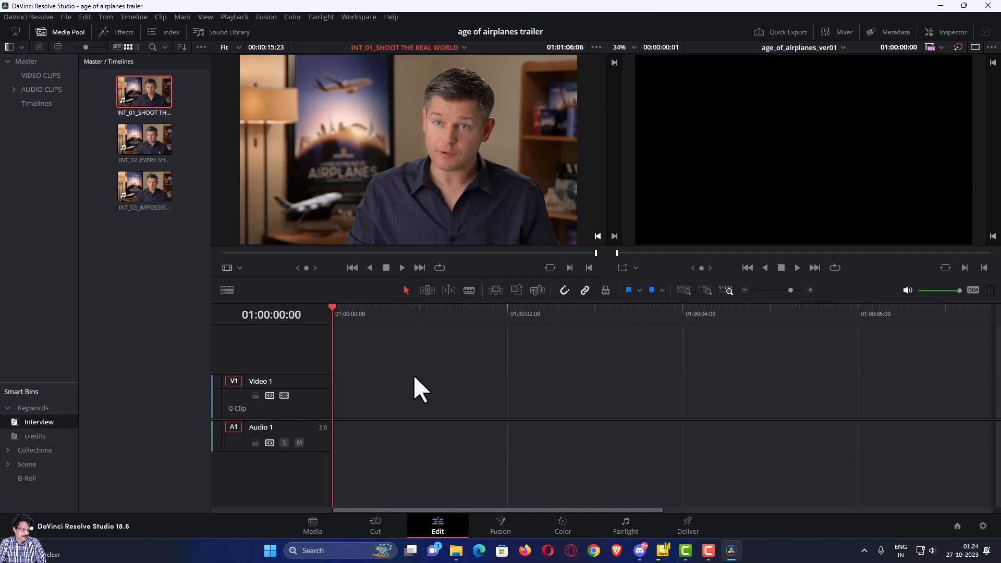
Step: Place the INT_01 source clip on the Video 1 and Audio 1 tracks, slightly after the timeline's start
mouse_move(411, 164)
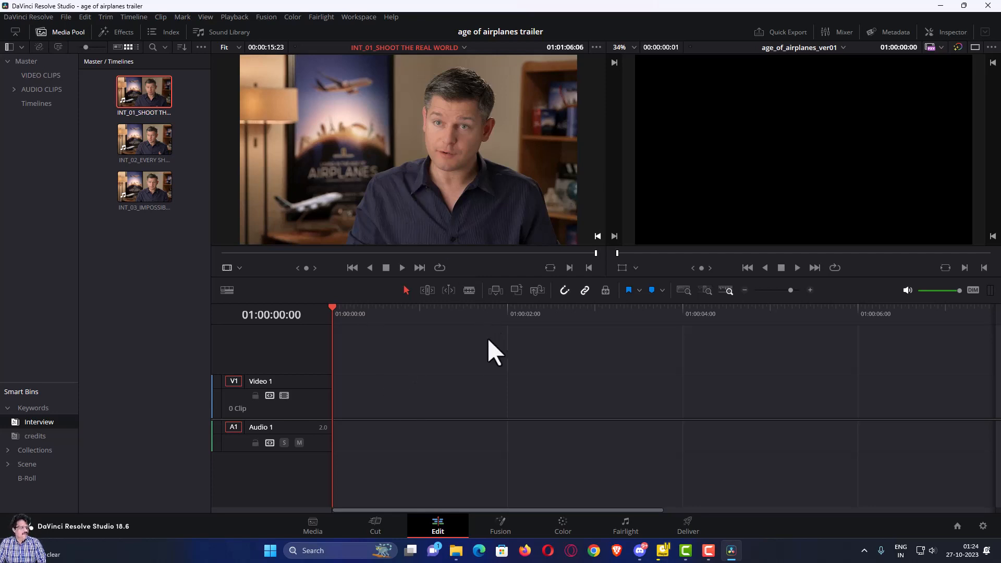
mouse_move(438, 209)
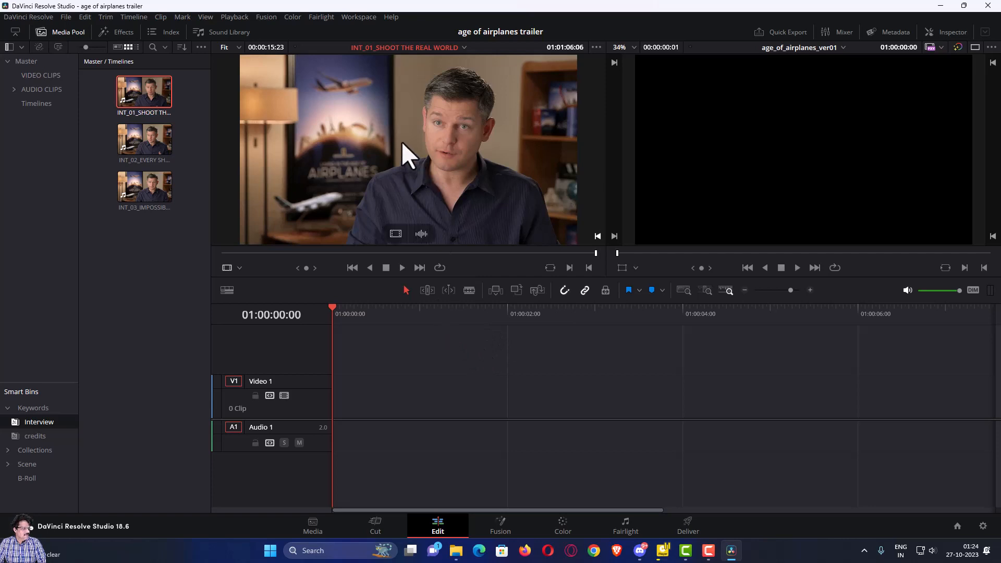
left_click_drag(402, 142, 384, 417)
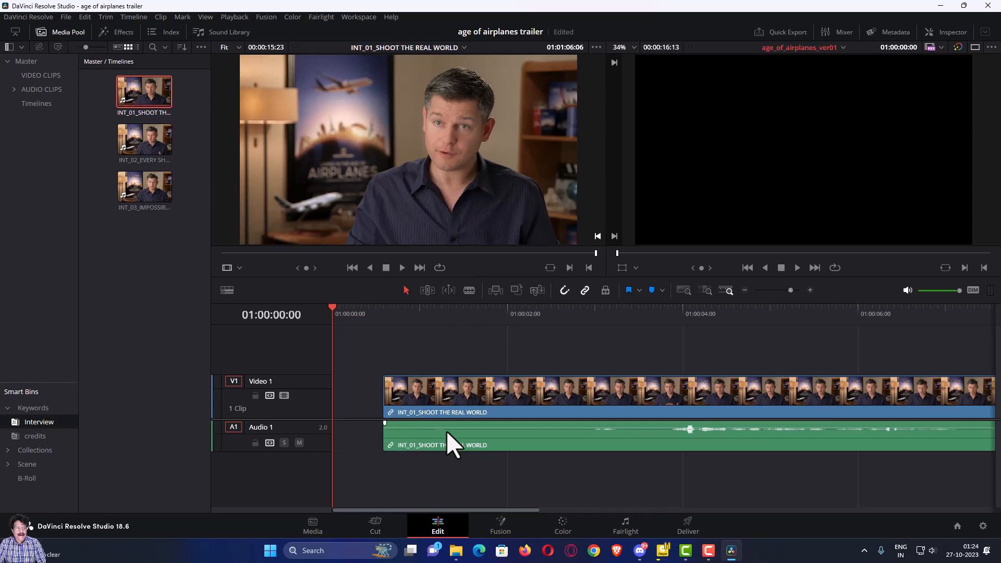
Step: Delete the INT_01 clip with its linked audio from the timeline
left_click(489, 398)
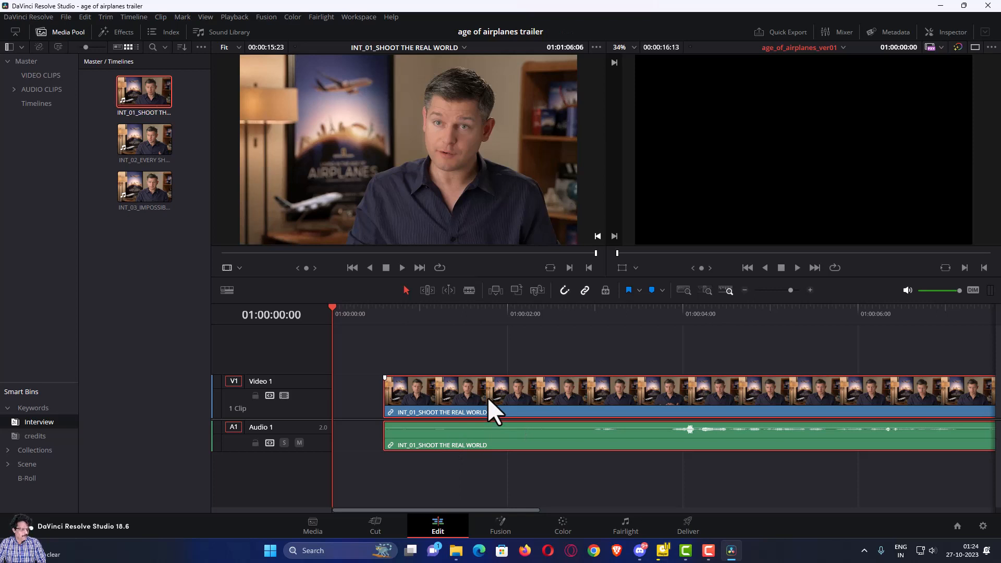
mouse_move(487, 399)
left_mouse_down()
mouse_move(510, 401)
mouse_move(485, 400)
left_mouse_up()
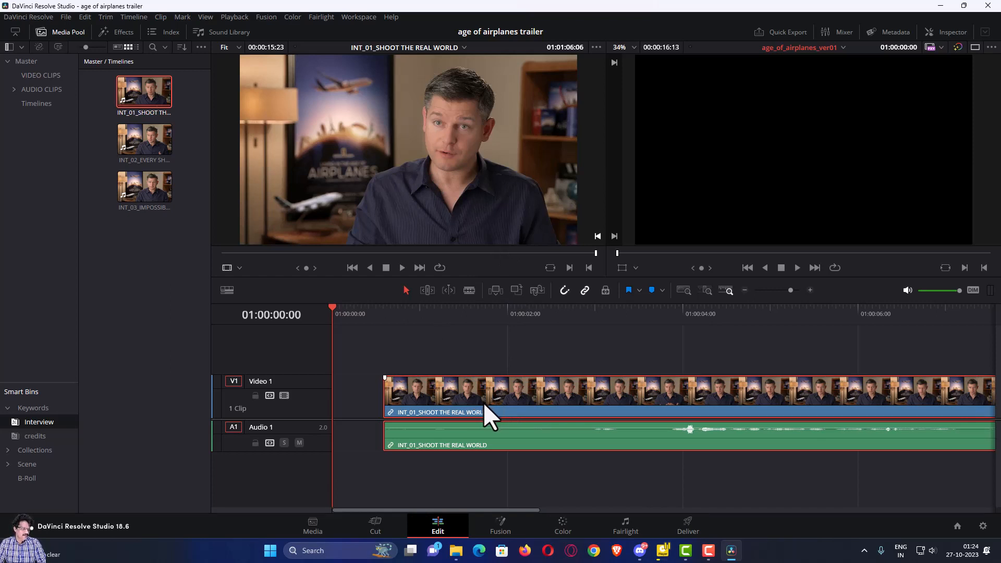
key("Delete")
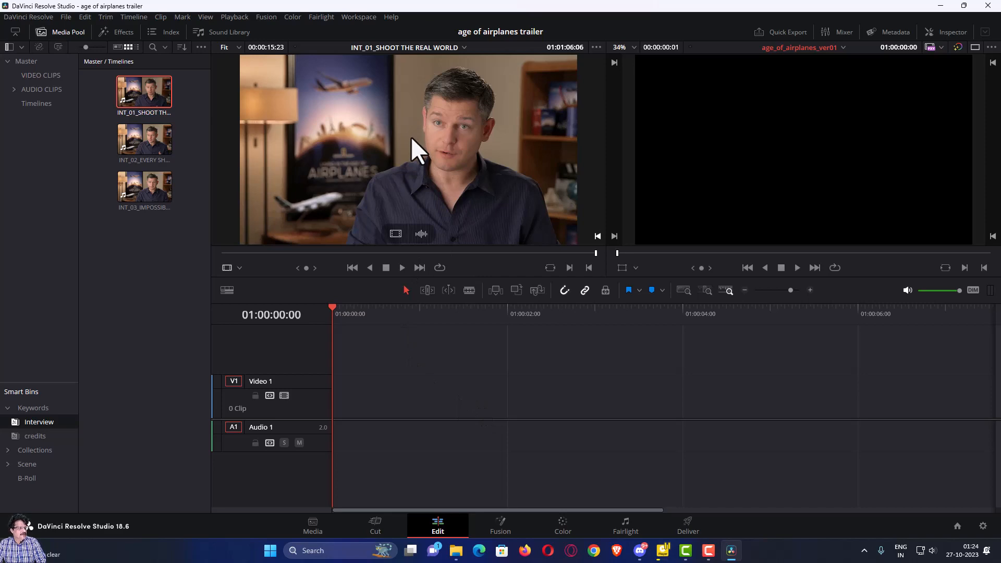
Step: Add the INT_01 source clip at the timeline's start with an Overwrite edit through the timeline viewer
left_click_drag(411, 137, 729, 157)
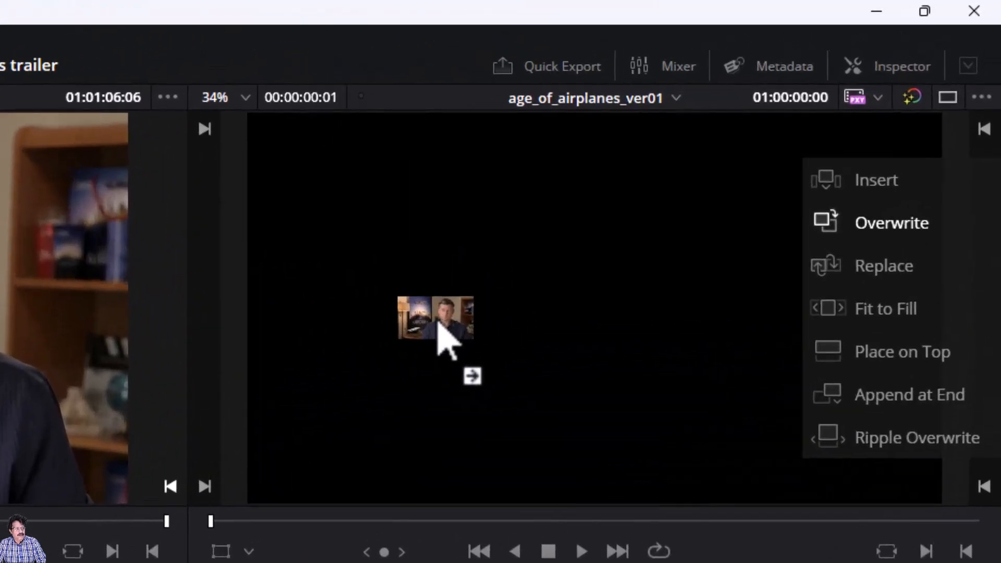
left_click_drag(438, 323, 398, 277)
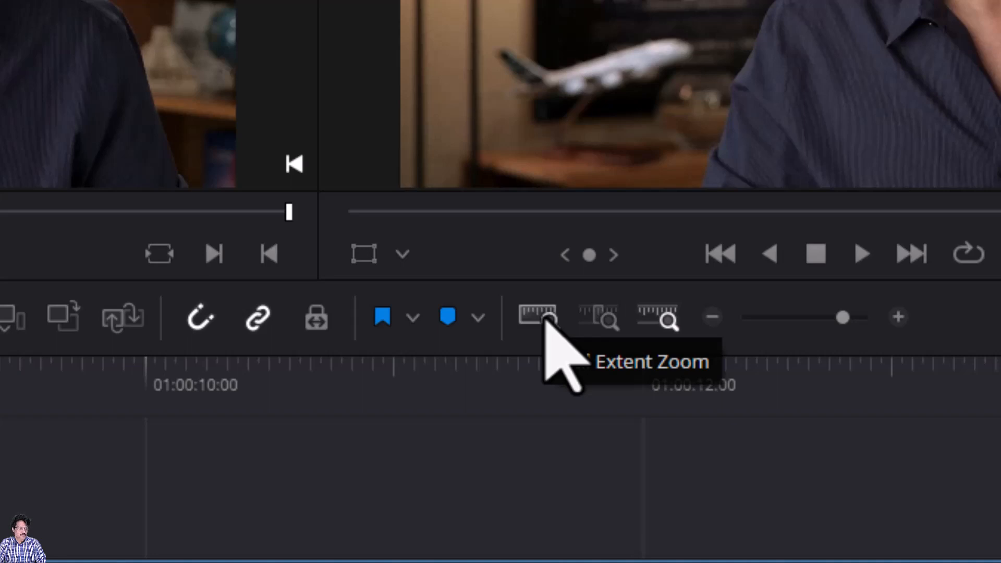
Step: Fit the whole edit in the timeline view and play it from 01:00:00:00
left_click(545, 319)
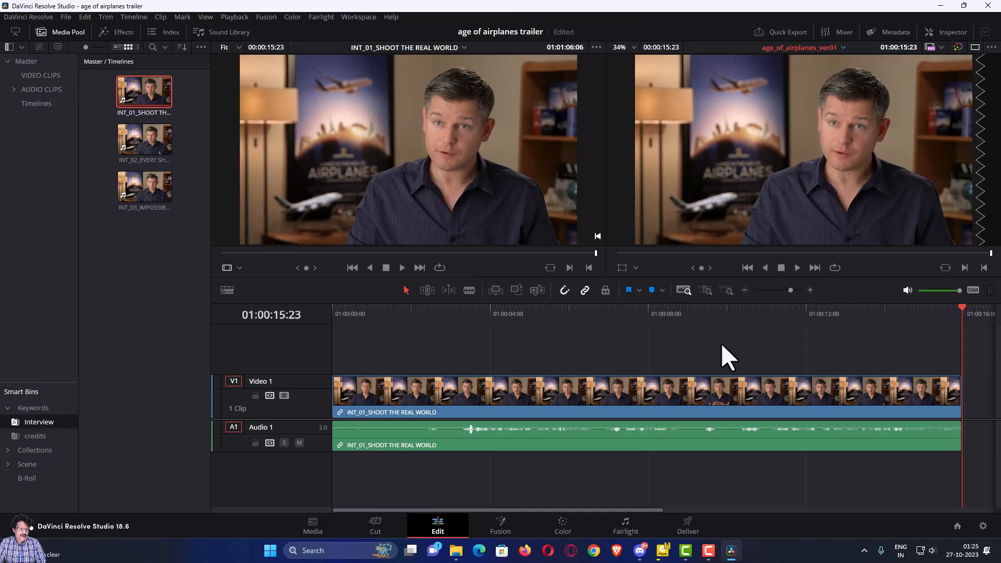
left_click_drag(376, 312, 325, 311)
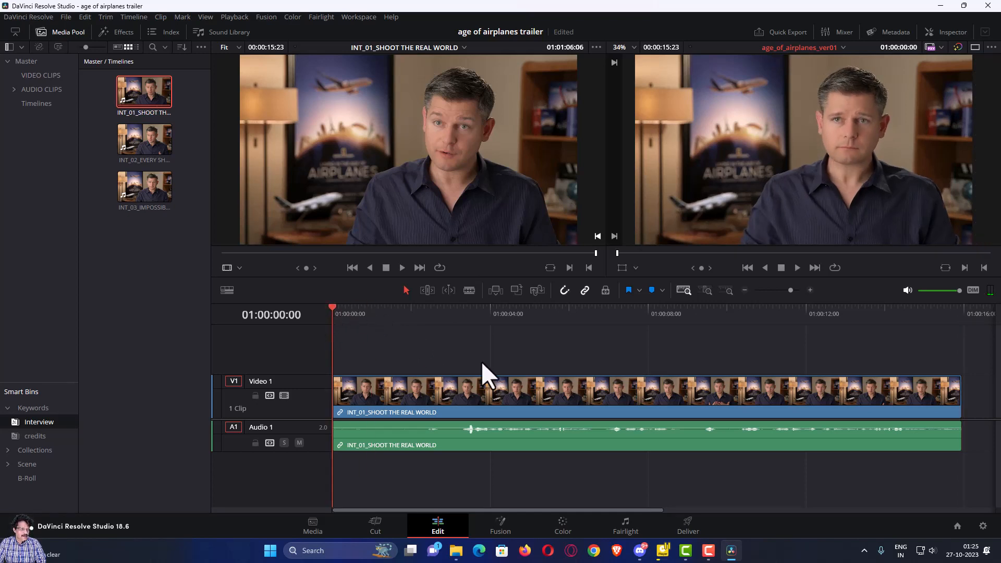
key("space")
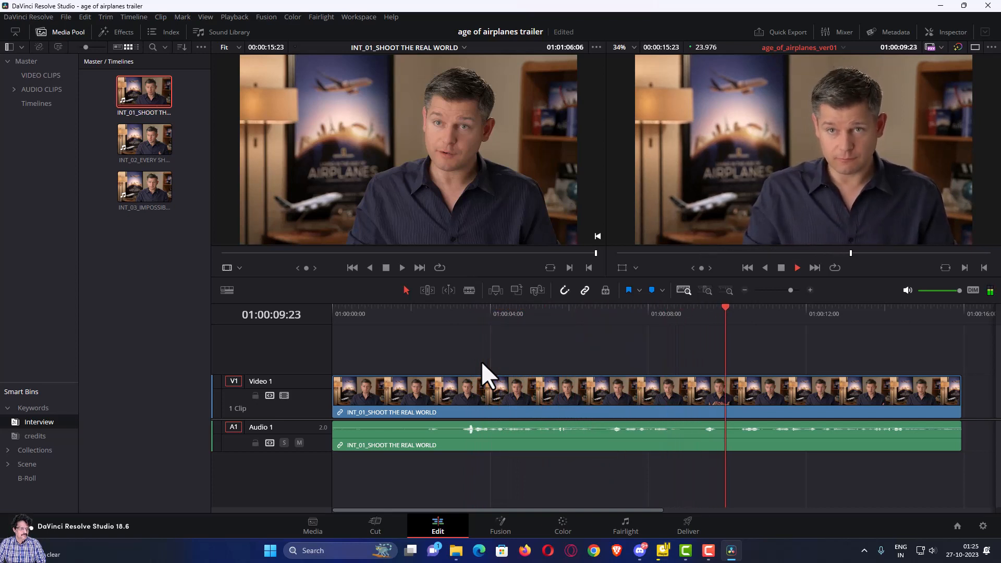
Step: Stop timeline playback, magnify the playhead area with Detail Zoom, and park the playhead in the speech pause at 01:00:11:00
key("space")
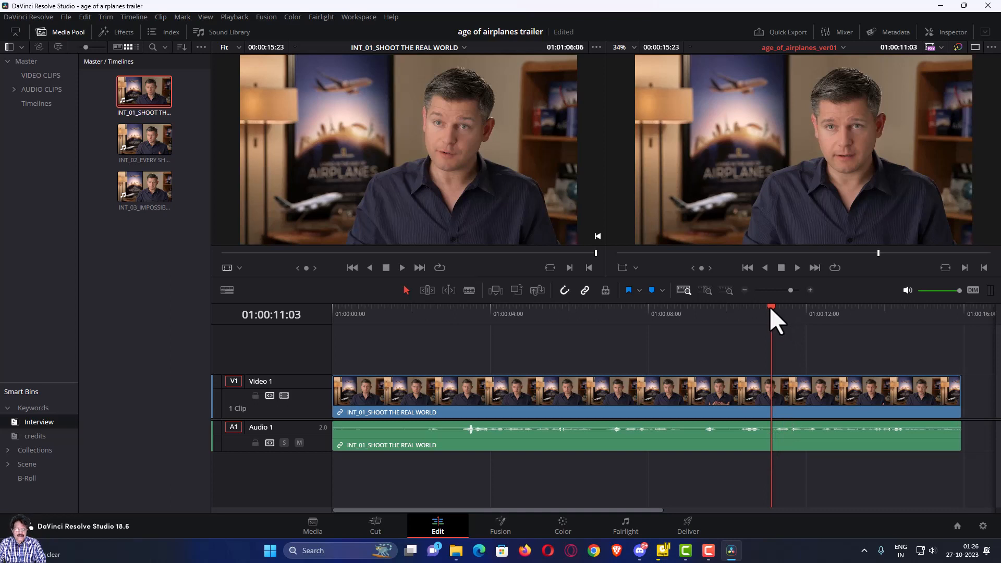
key("Left")
key("Left")
key("Left")
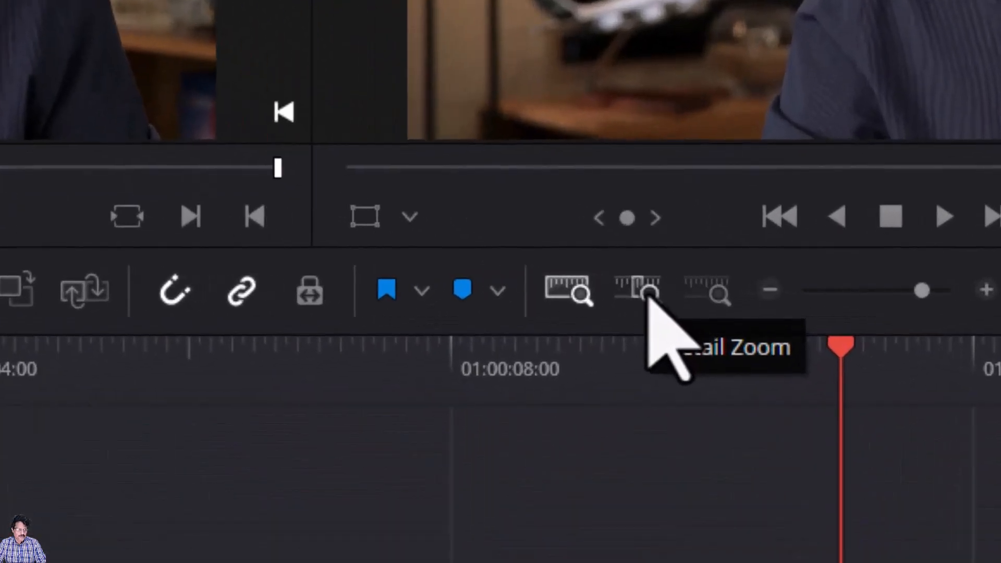
left_click(649, 296)
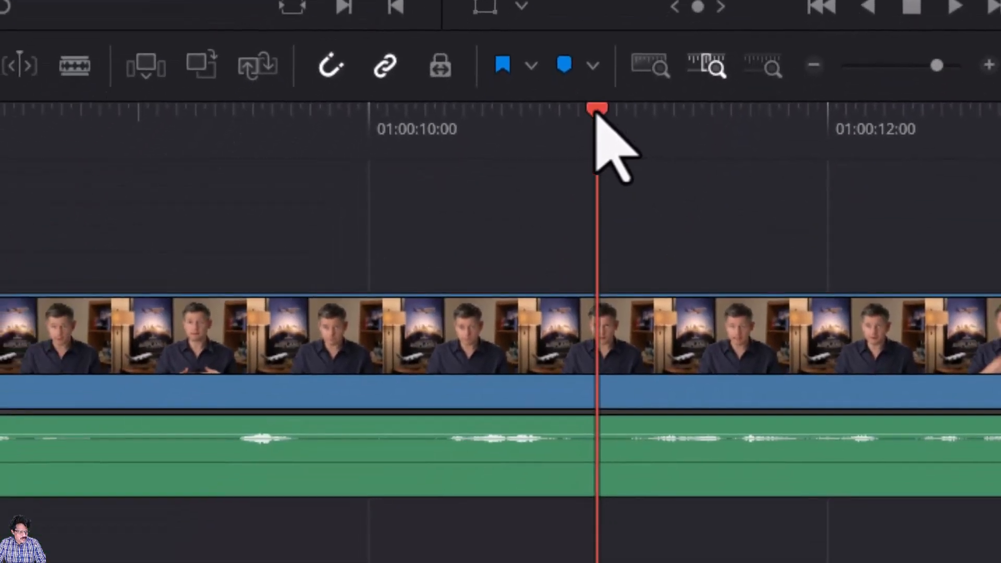
left_click_drag(598, 111, 423, 174)
key("space")
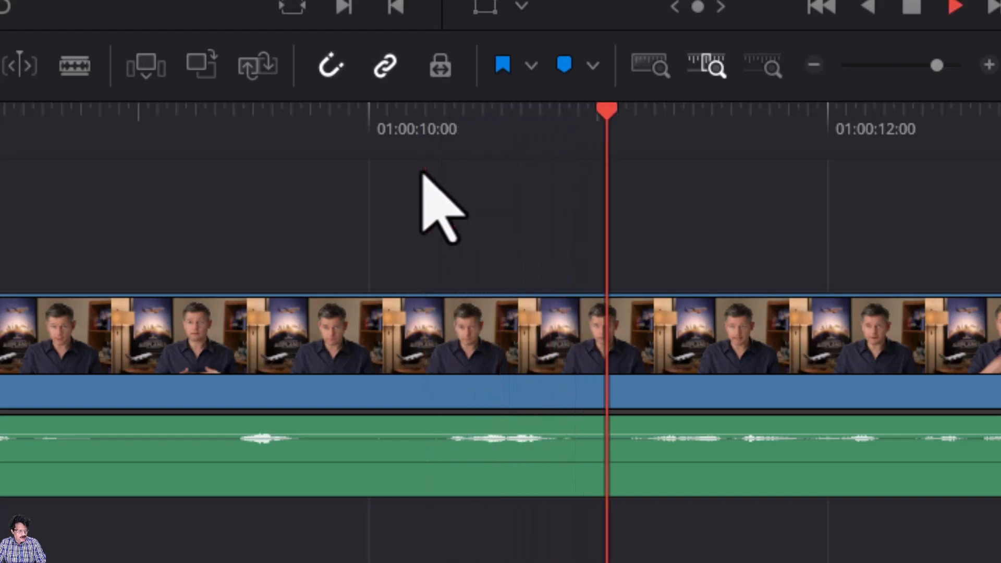
key("space")
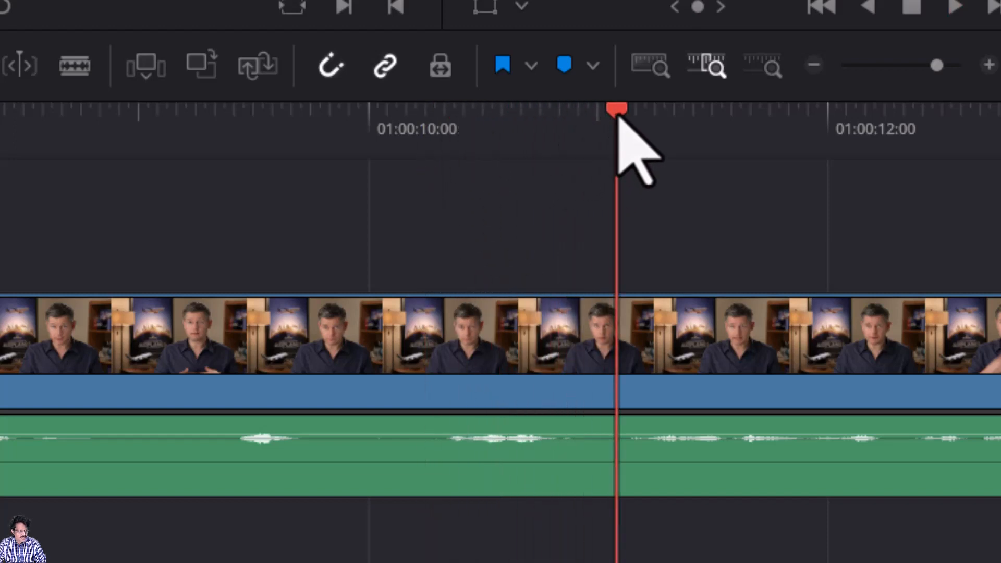
left_click_drag(619, 123, 600, 142)
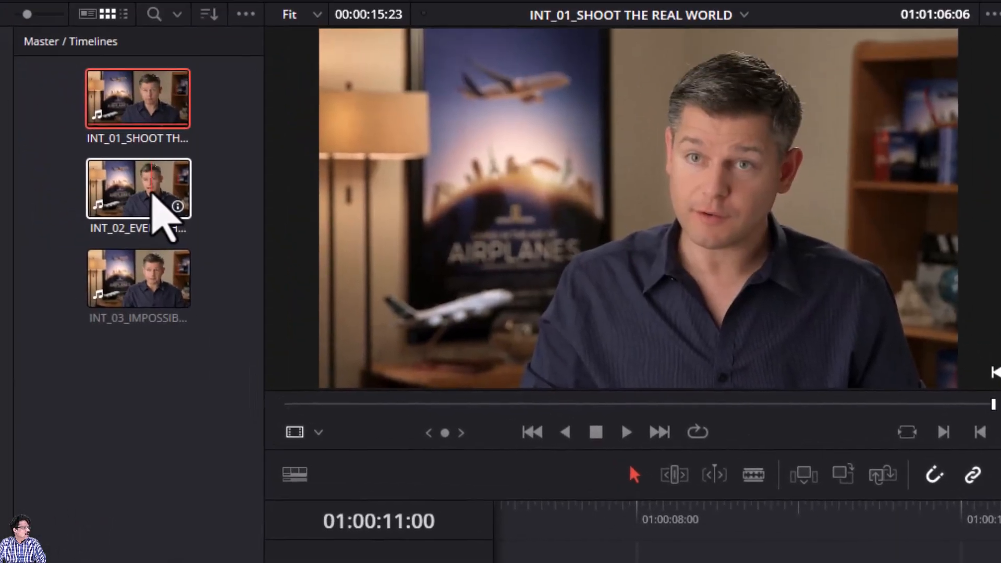
Step: Load the INT_02 interview clip into the source viewer, play it through, and return to its first frame
left_click(151, 212)
double_click(139, 190)
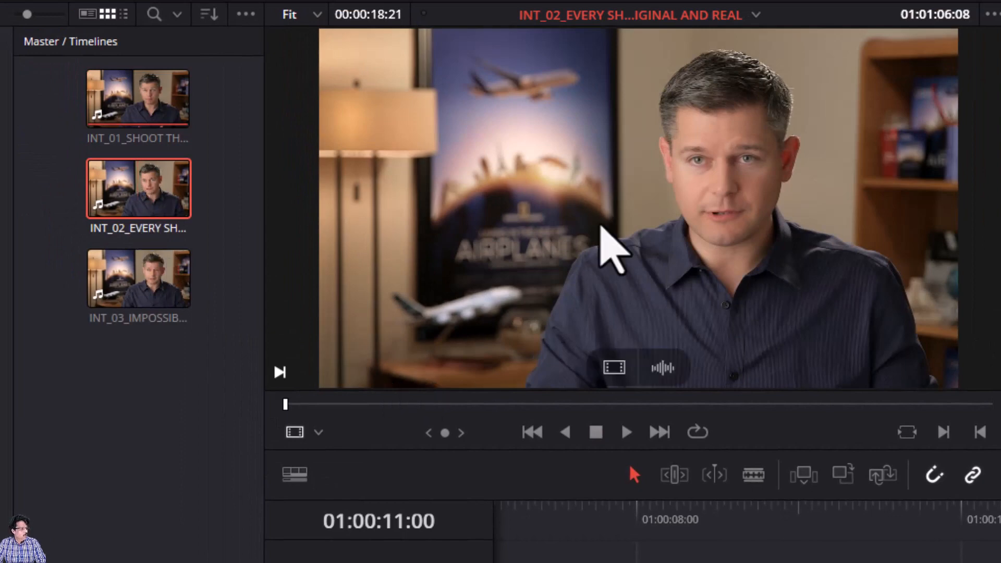
key("space")
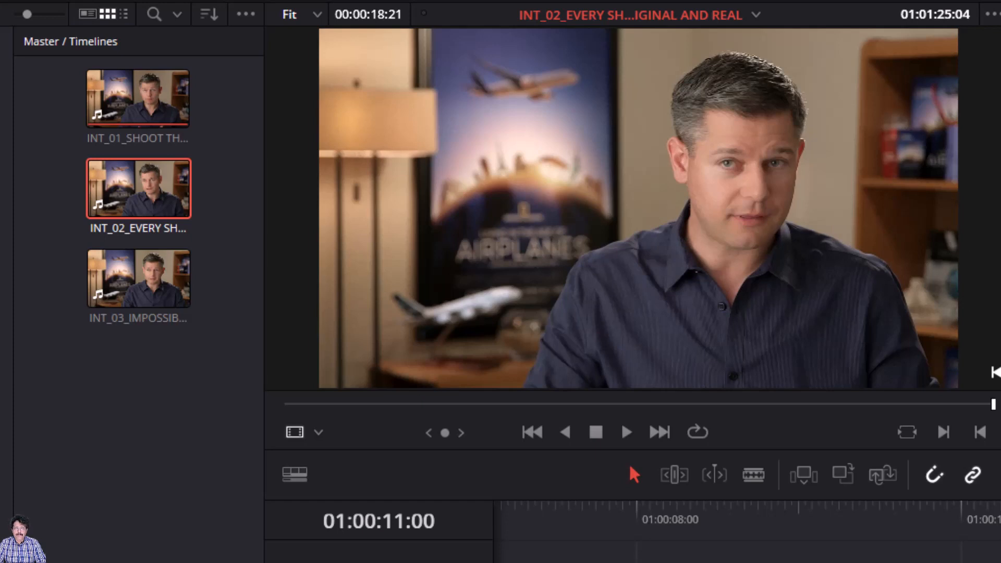
left_click_drag(412, 405, 279, 426)
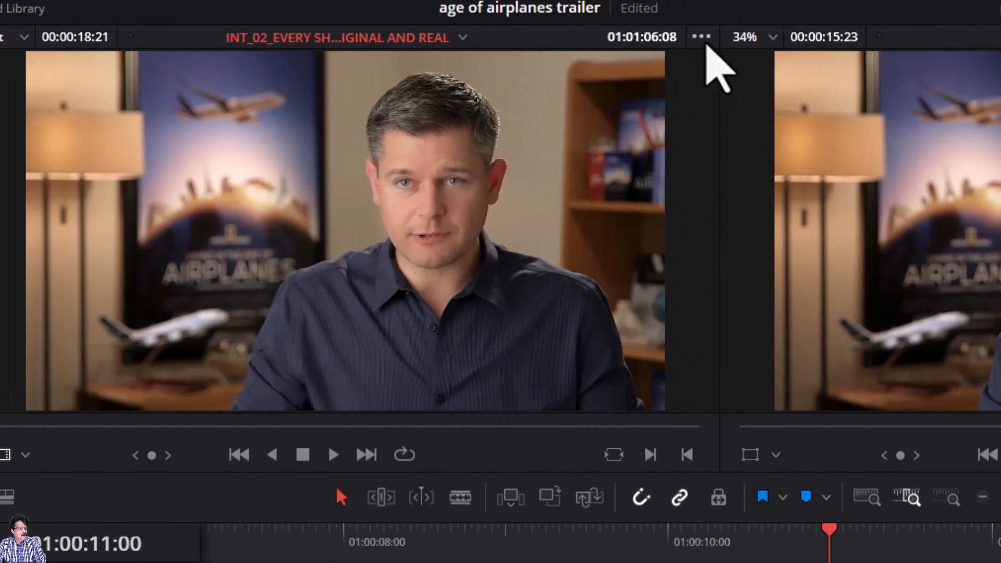
Step: Show the full clip audio waveform in the source viewer and replace it with the zoomed audio waveform
left_click(705, 42)
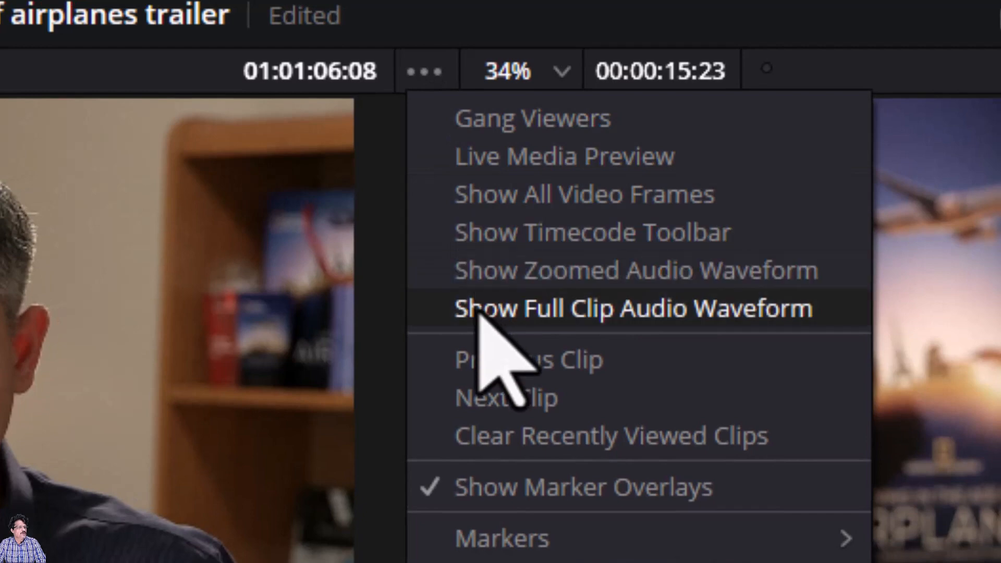
left_click(696, 311)
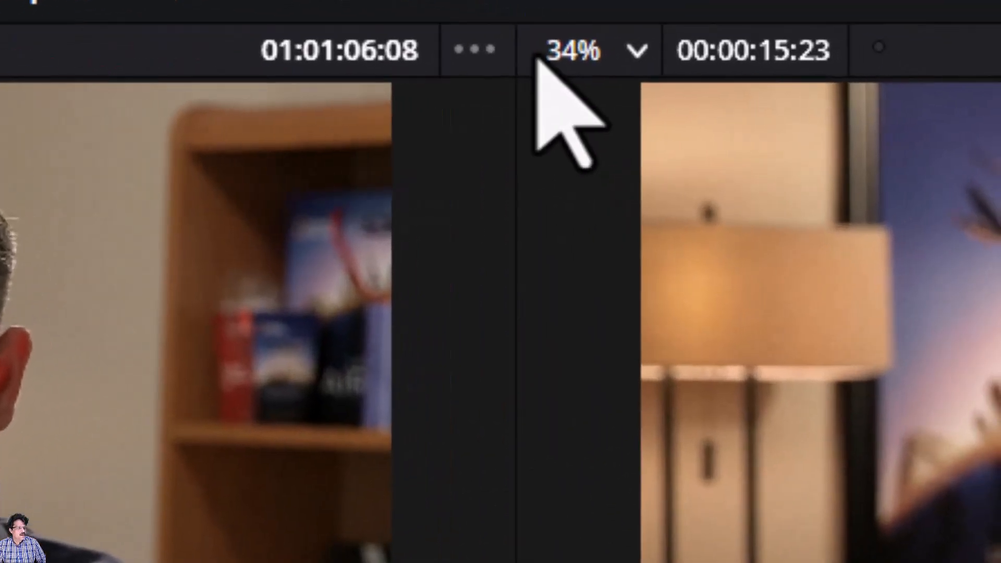
left_click(866, 90)
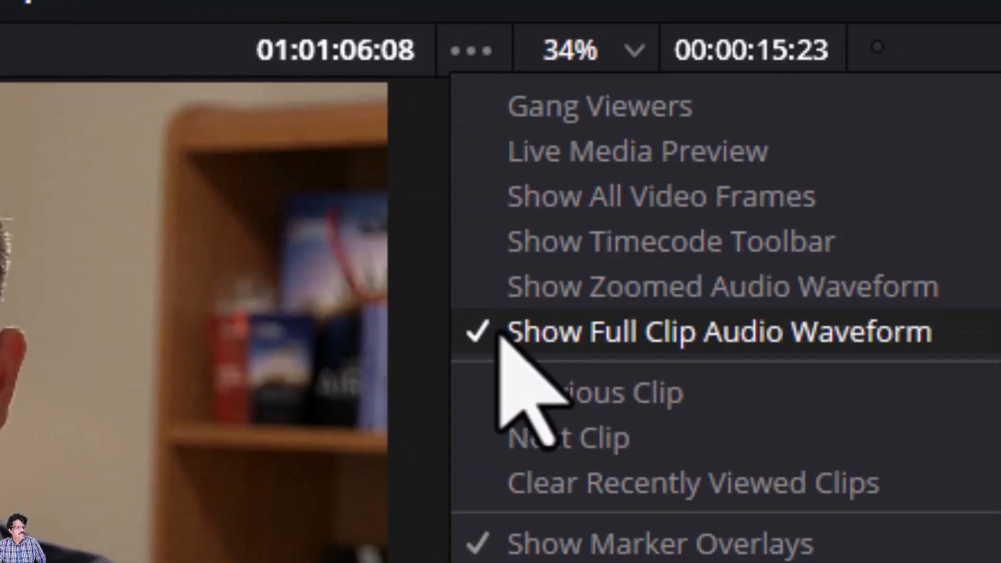
left_click(670, 295)
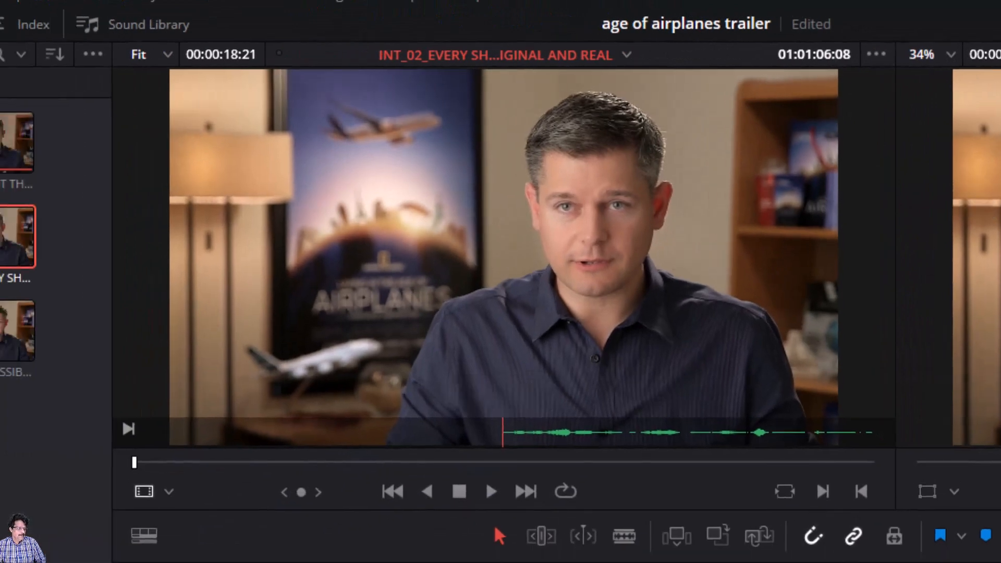
Step: Play INT_02 in the source viewer in sections from its start to 01:01:18:23, following the speech in the waveform
left_click(490, 494)
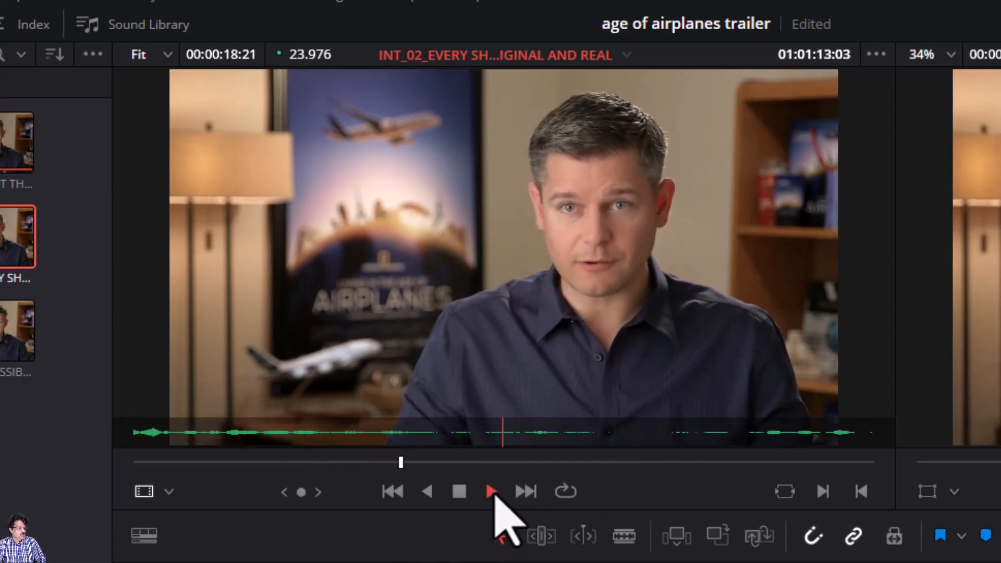
left_click(459, 491)
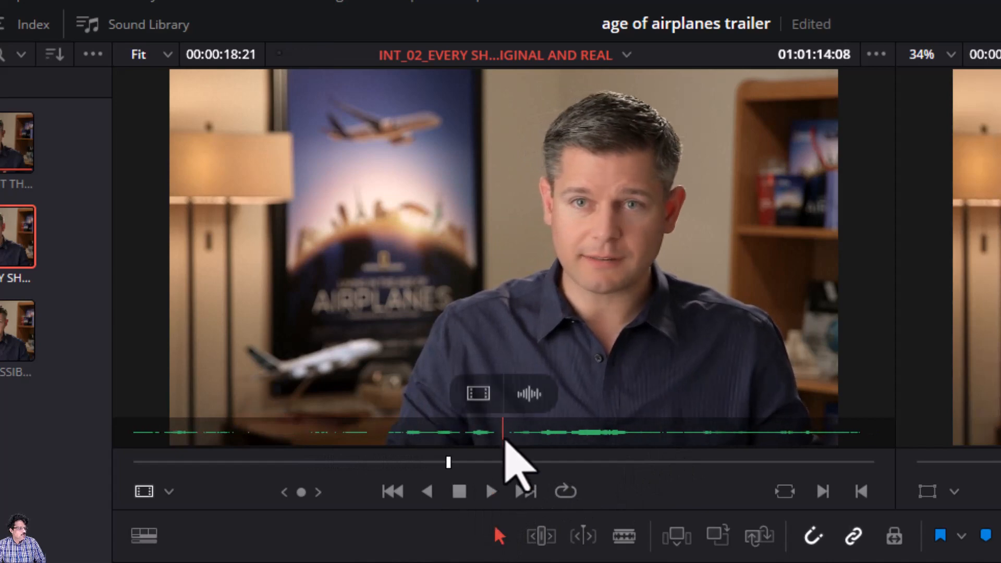
left_click_drag(505, 441, 543, 441)
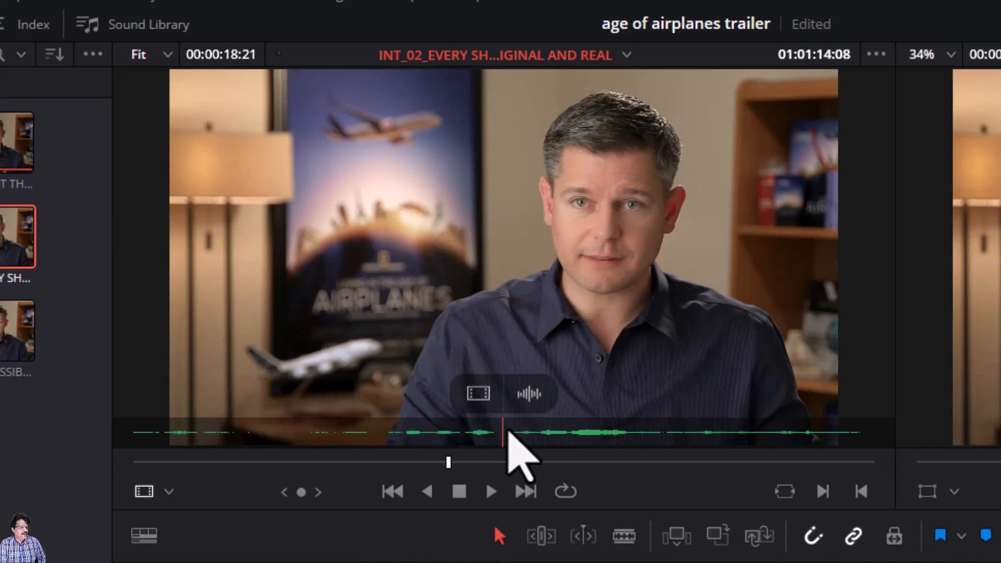
key("space")
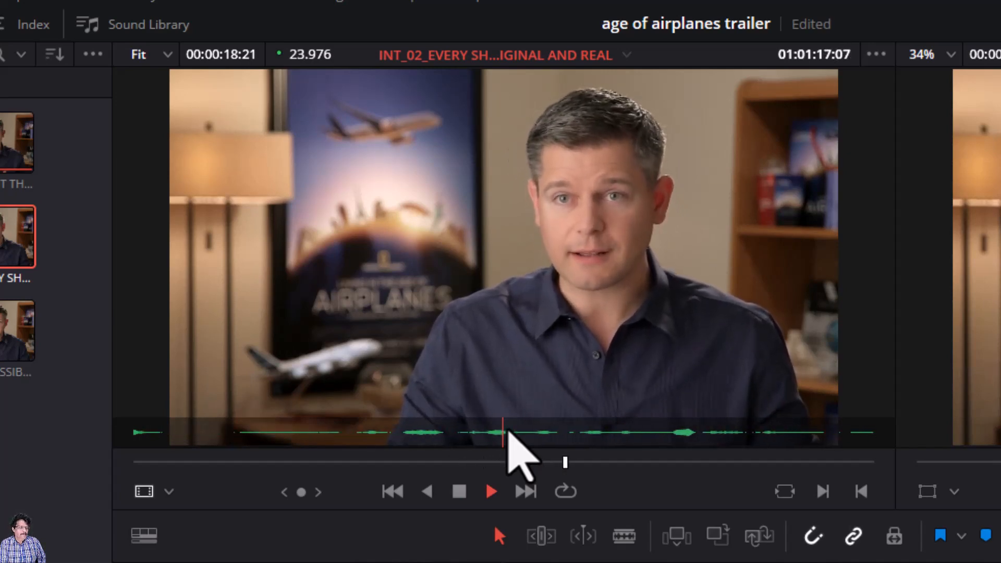
key("space")
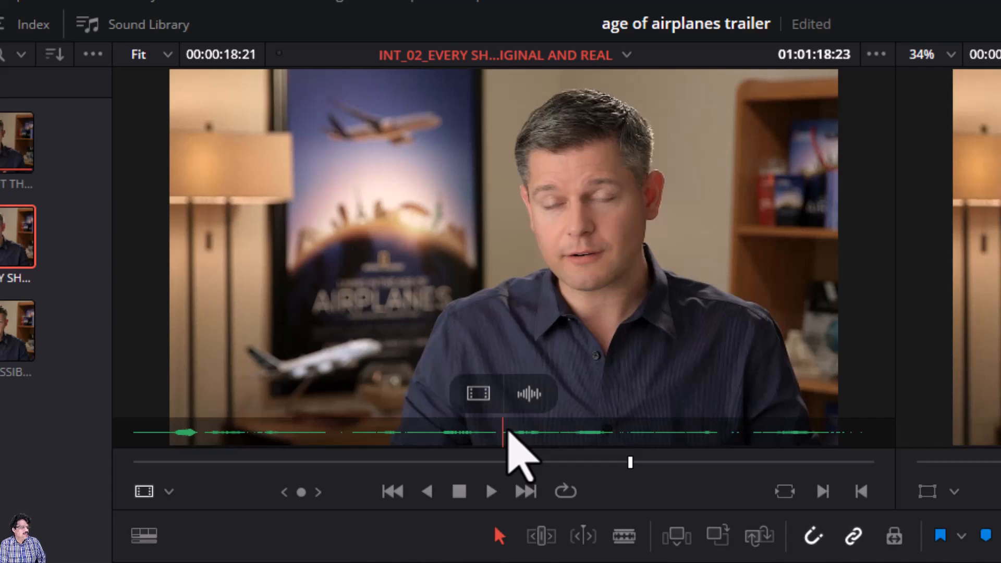
Step: Play INT_02 in reverse to 01:01:14:16, and step back and forth by frames around the speech, ending at 01:01:14:17
key("j")
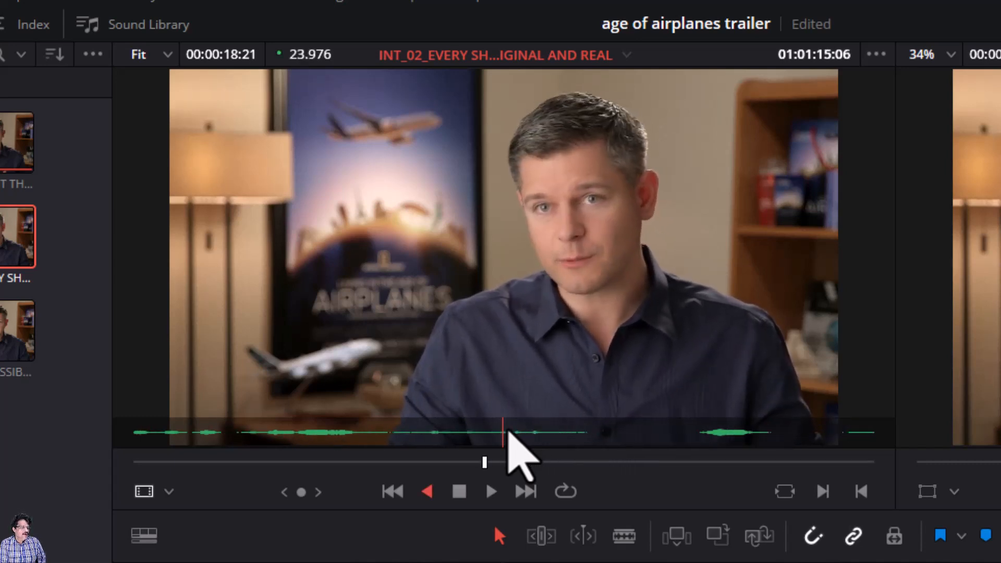
key("k")
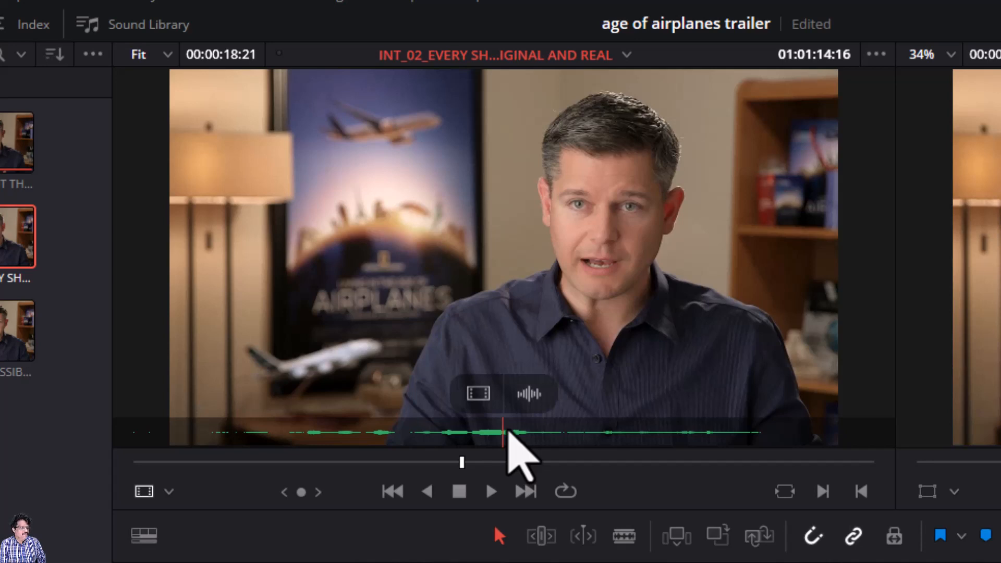
key("Right")
key("Right")
key("Right")
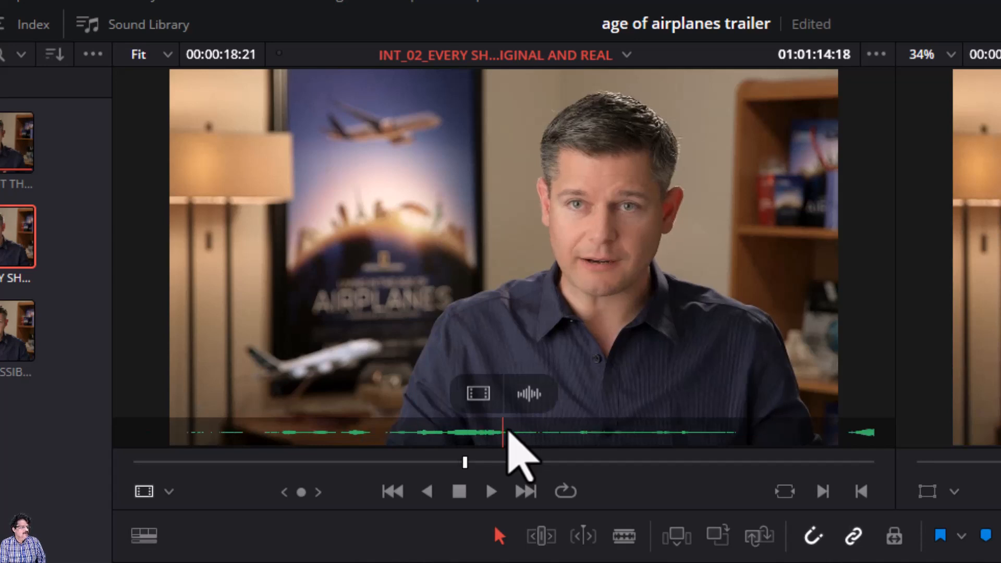
key("Right")
key("Right")
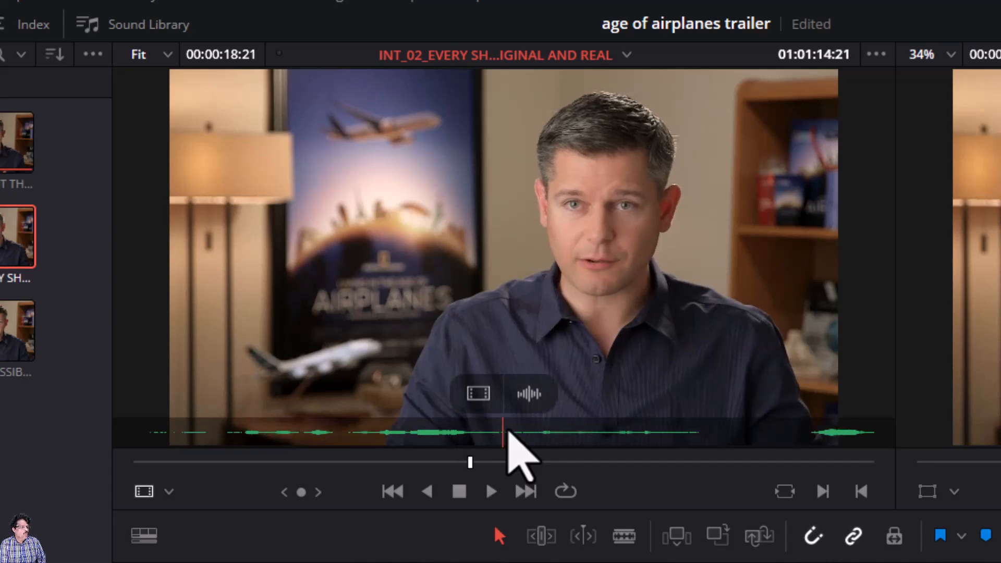
key("Right")
key("Right")
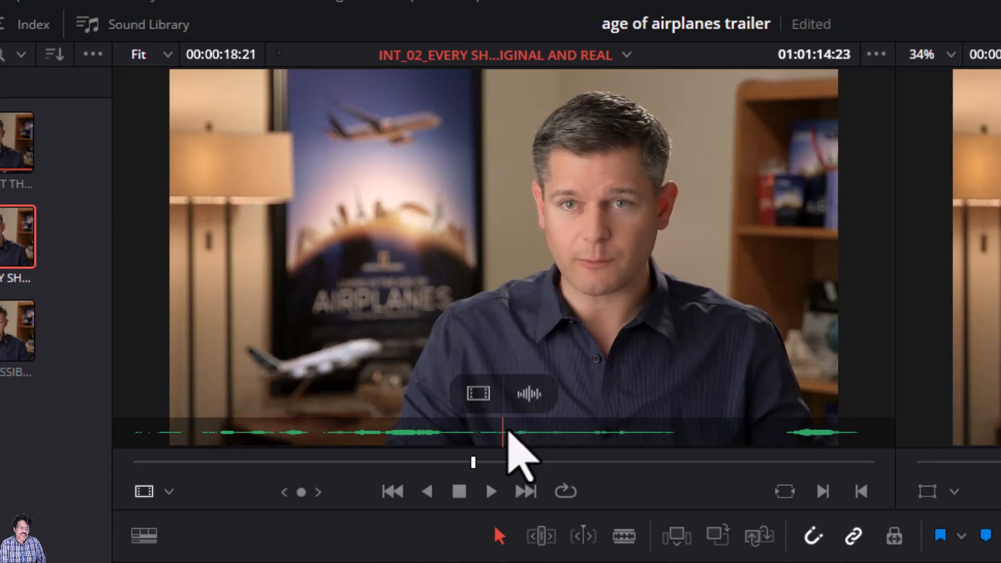
key("Left")
key("Left")
key("Left")
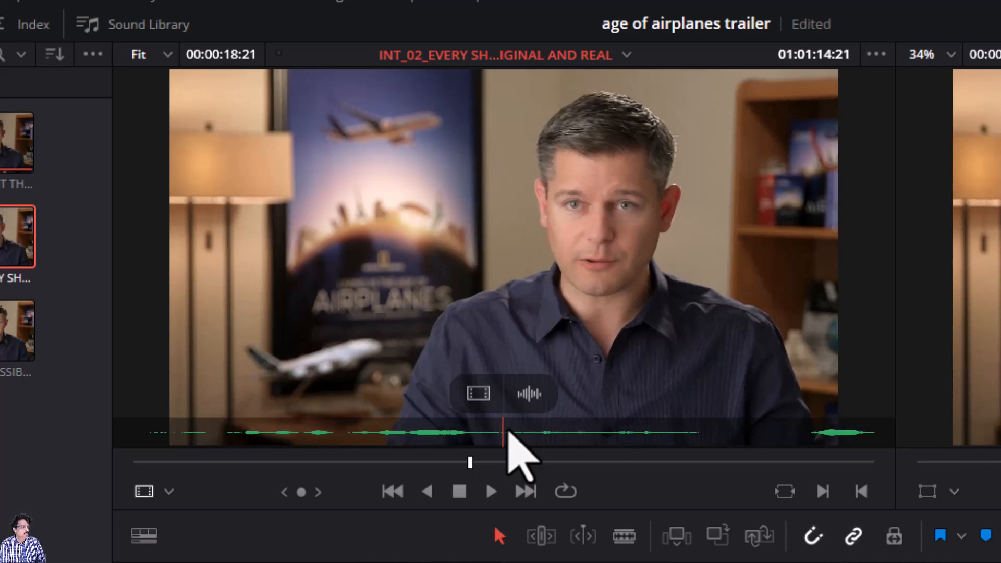
key("Left")
key("Left")
key("Left")
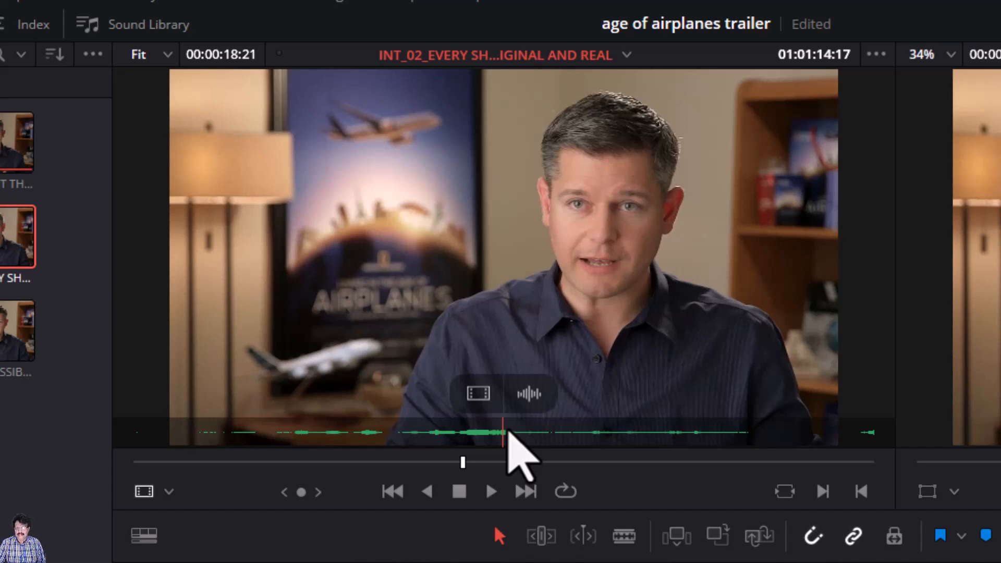
Step: Switch between the source and timeline viewers, and replay INT_02 from its start to 01:01:13:06
key("q")
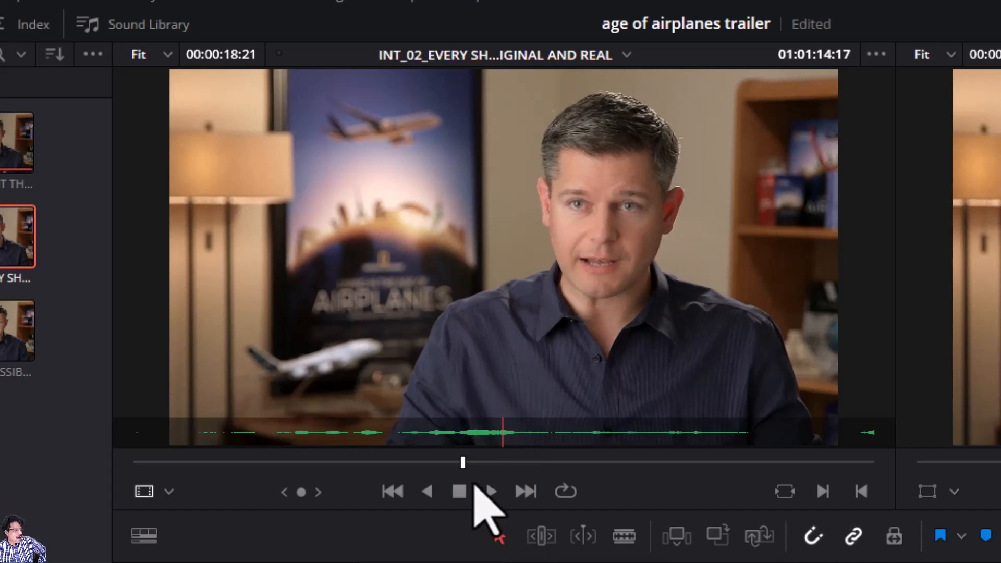
left_click(462, 461)
left_click_drag(461, 461, 89, 464)
key("space")
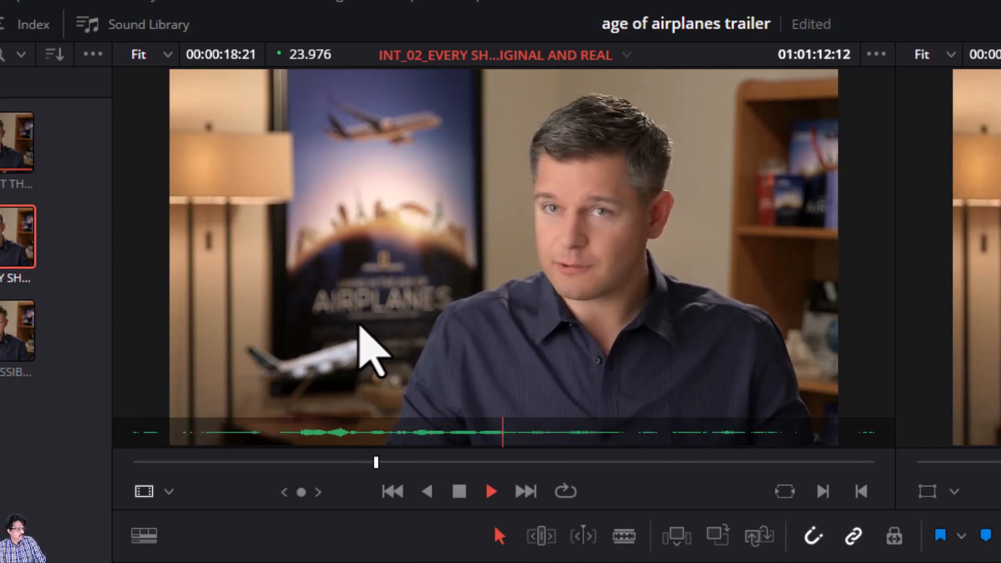
key("space")
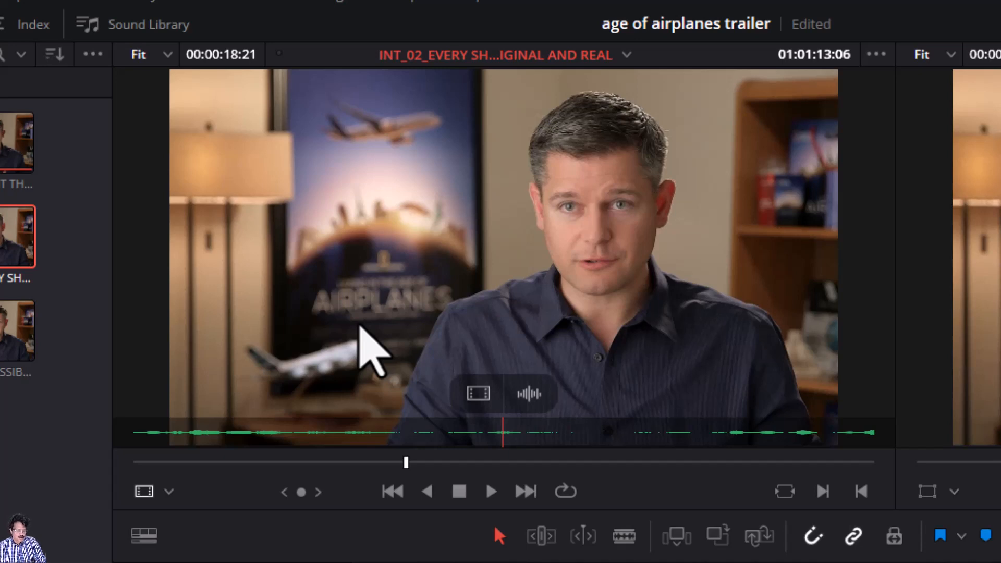
Step: Play INT_02 backward and forward in short passes to locate the start of the sentence, stopping at 01:01:11:12
key("j")
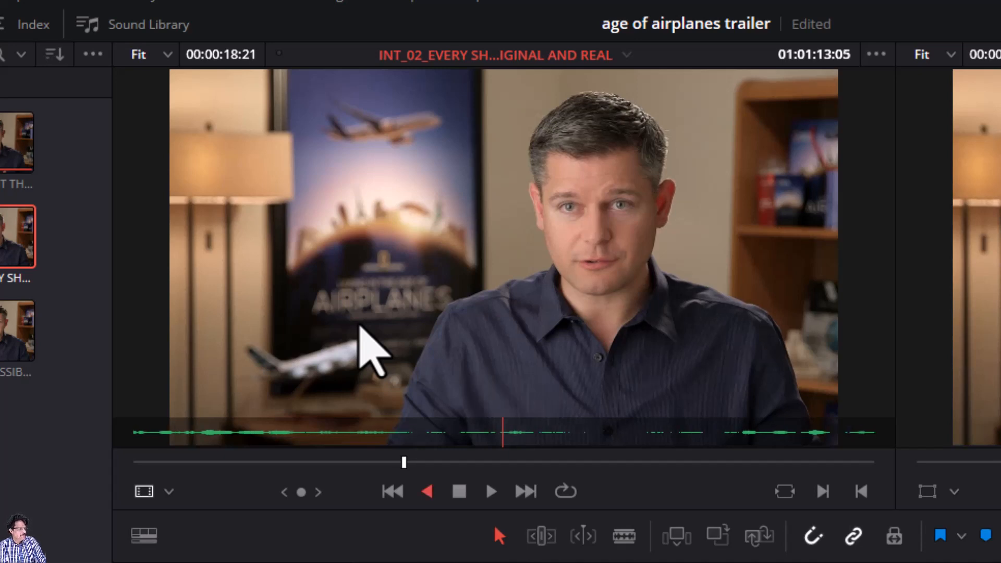
key("k")
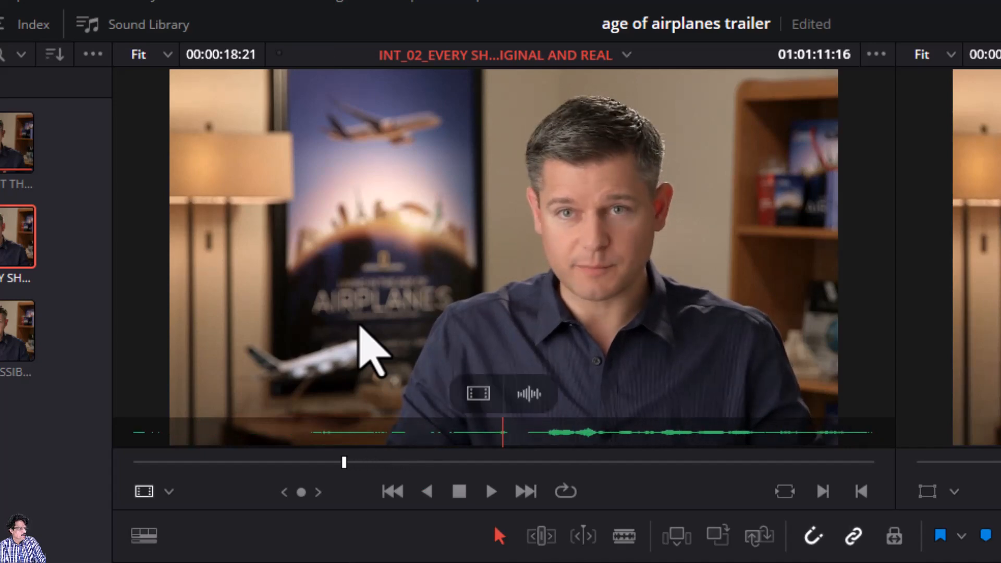
key("l")
key("j")
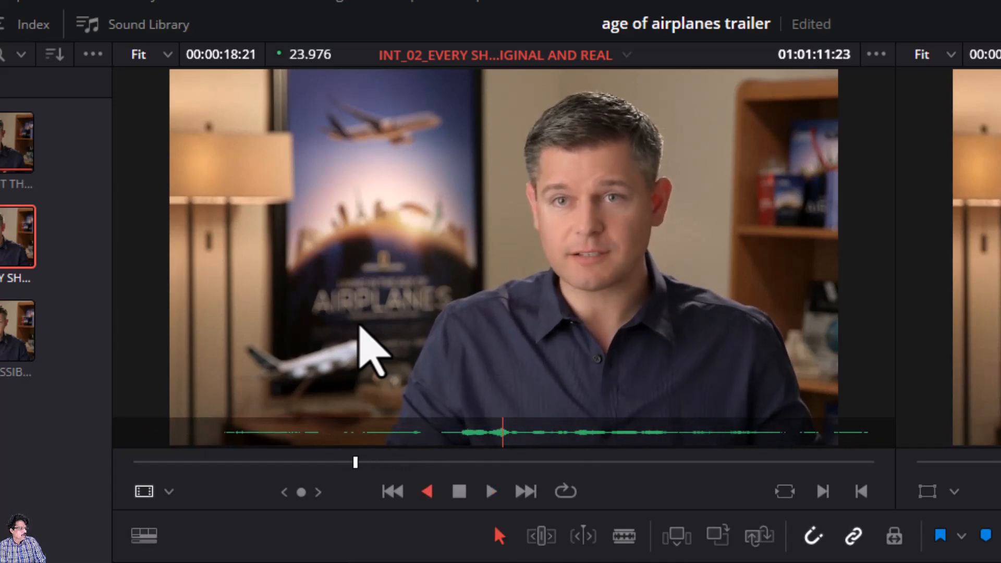
key("l")
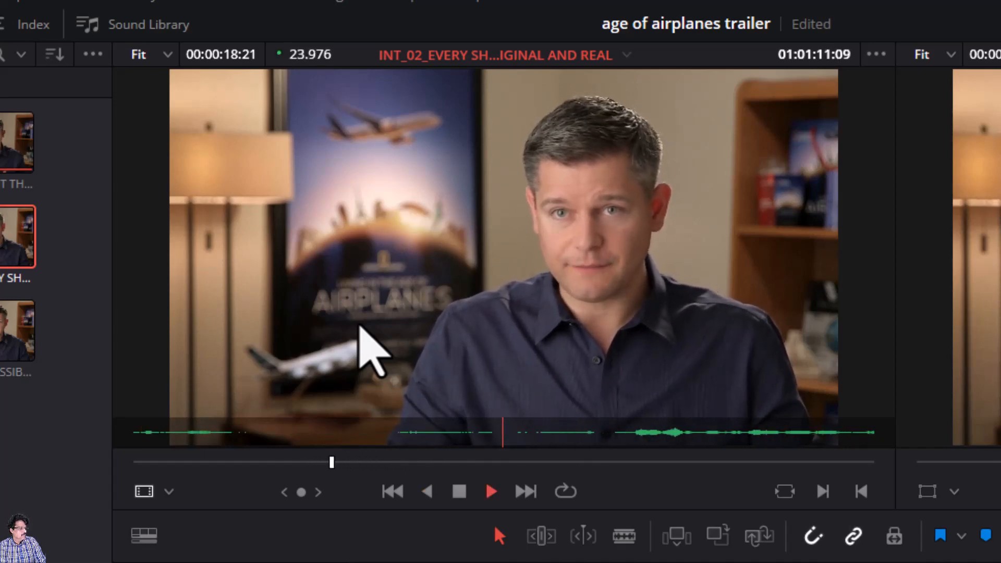
key("k")
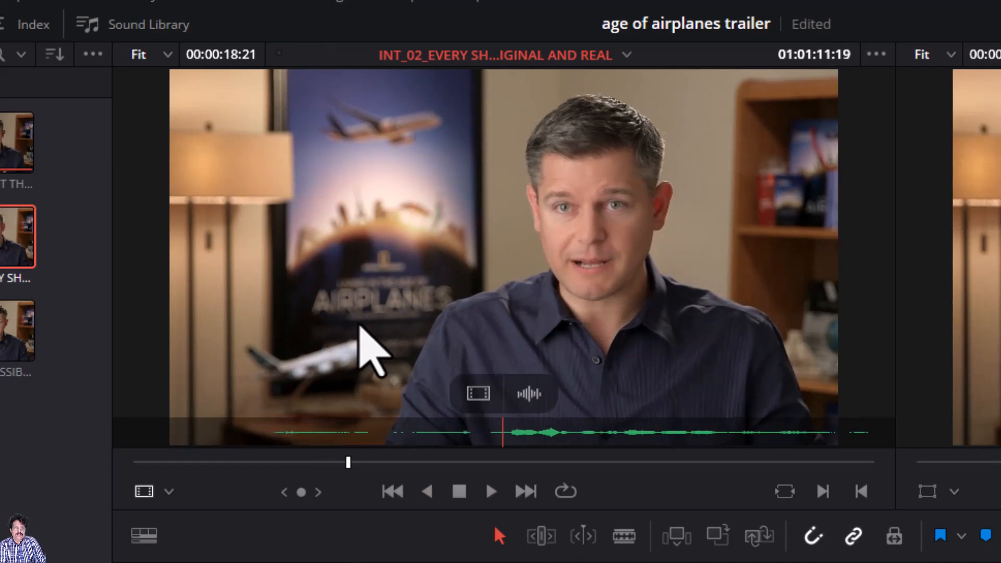
key("j")
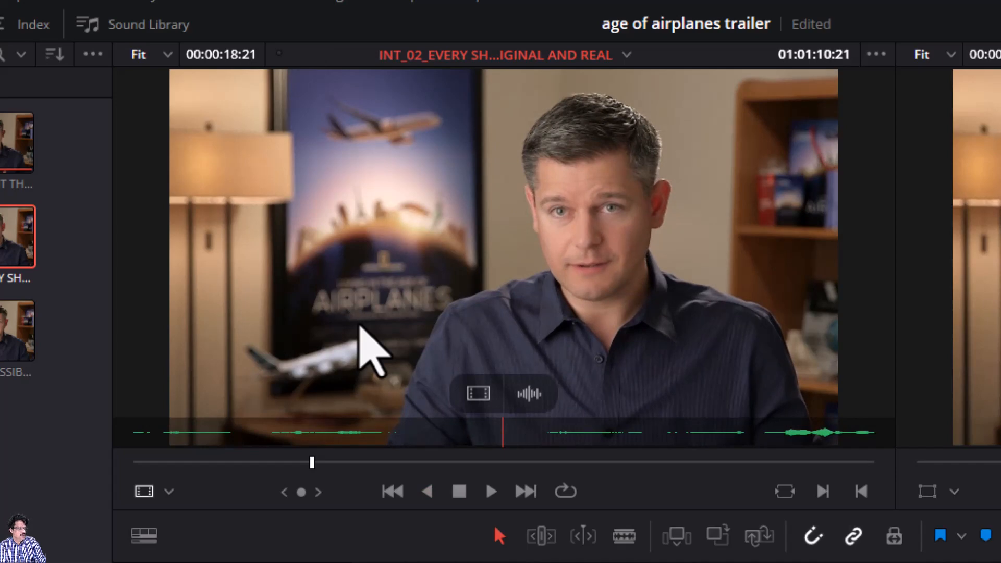
key("l")
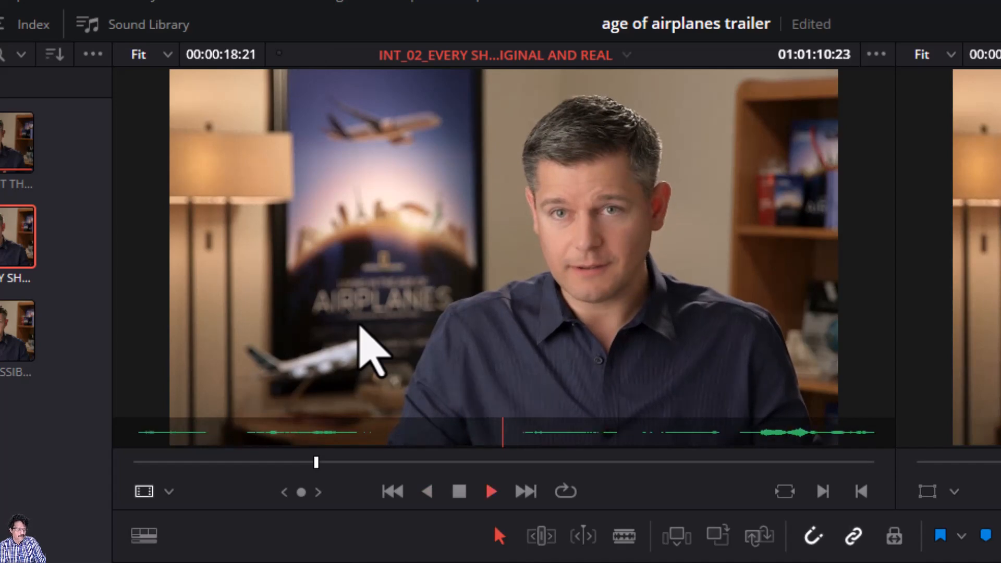
key("k")
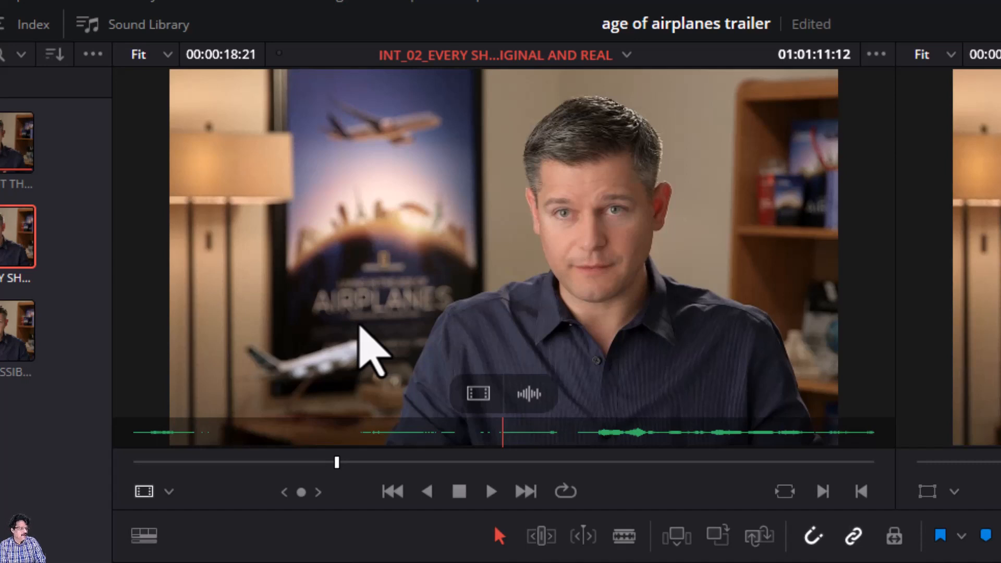
Step: Step frame by frame to the start of the sentence and mark the In point of INT_02 at 01:01:11:06
key("Left")
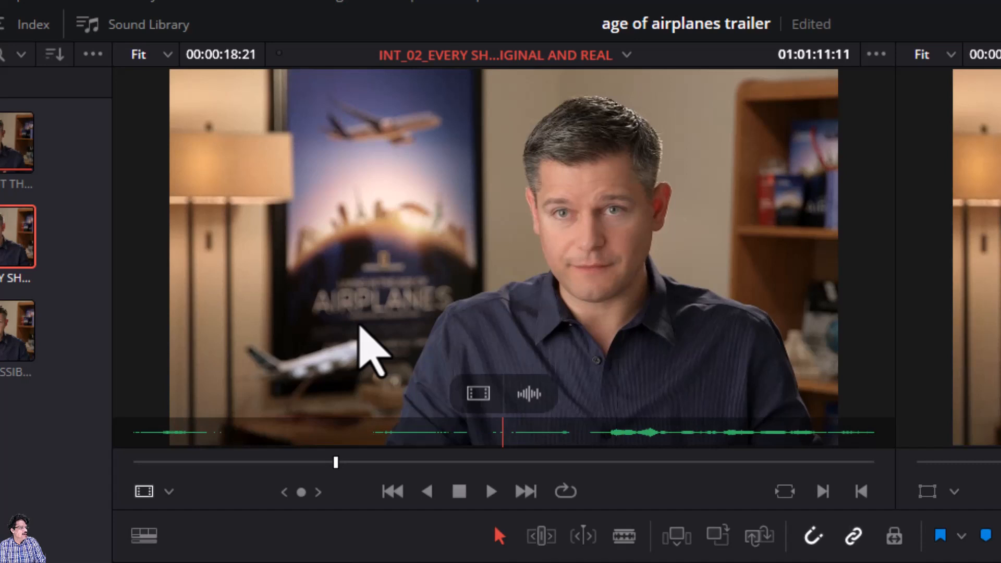
key("Left")
key("Left")
key("Left")
key("Left")
key("Left")
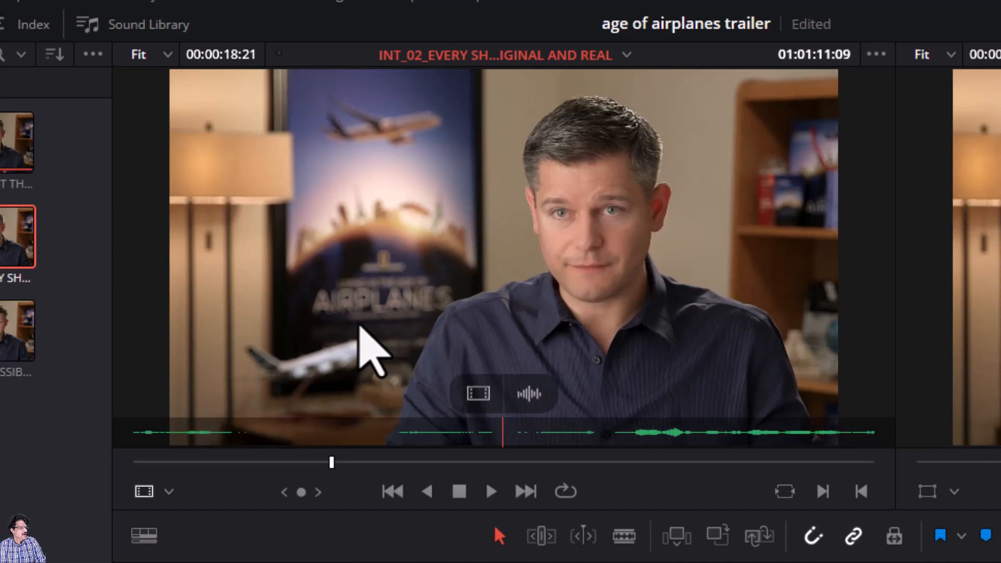
key("Left")
key("Left")
key("Left")
key("Left")
key("Left")
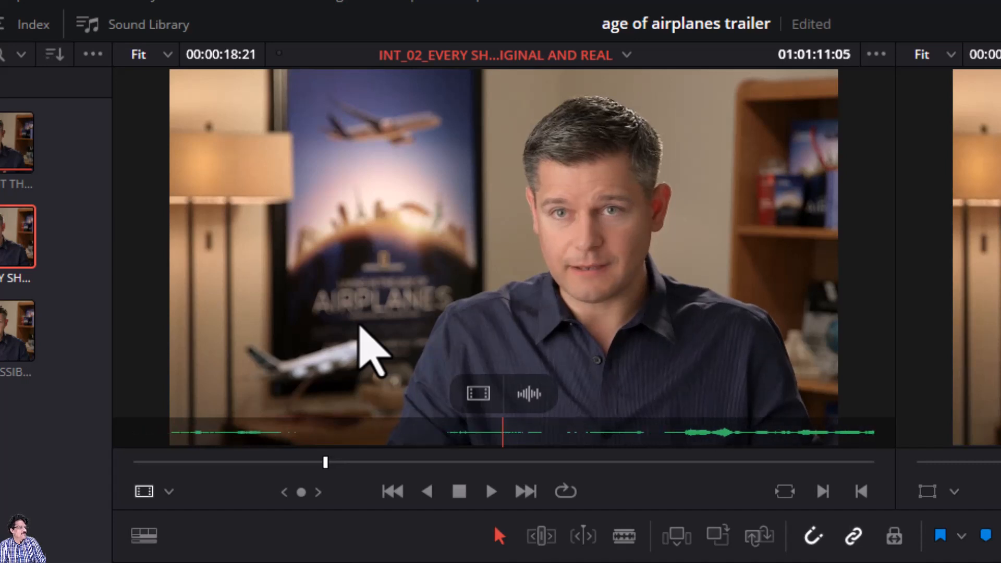
key("Left")
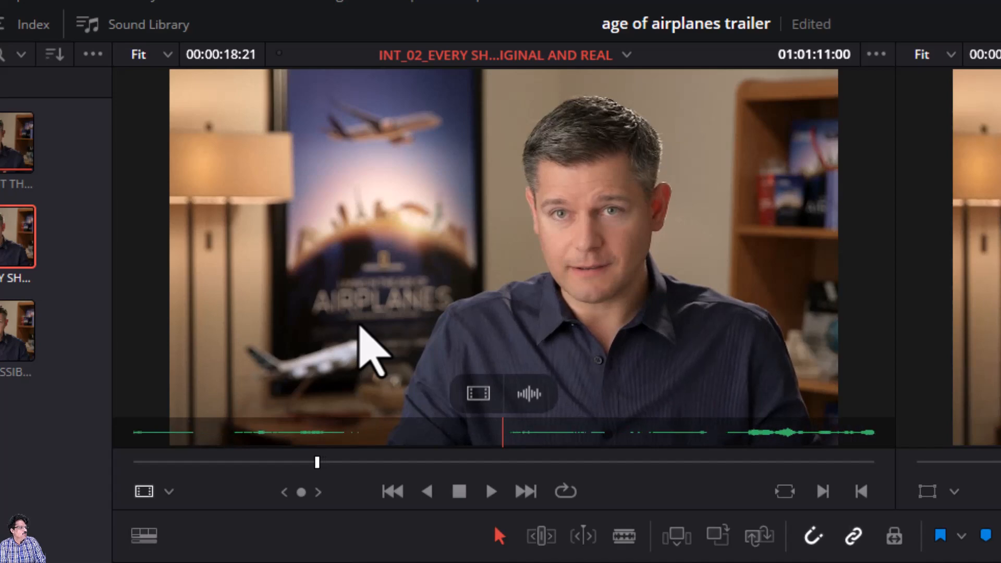
key("Right")
key("Right")
key("Right")
key("Right")
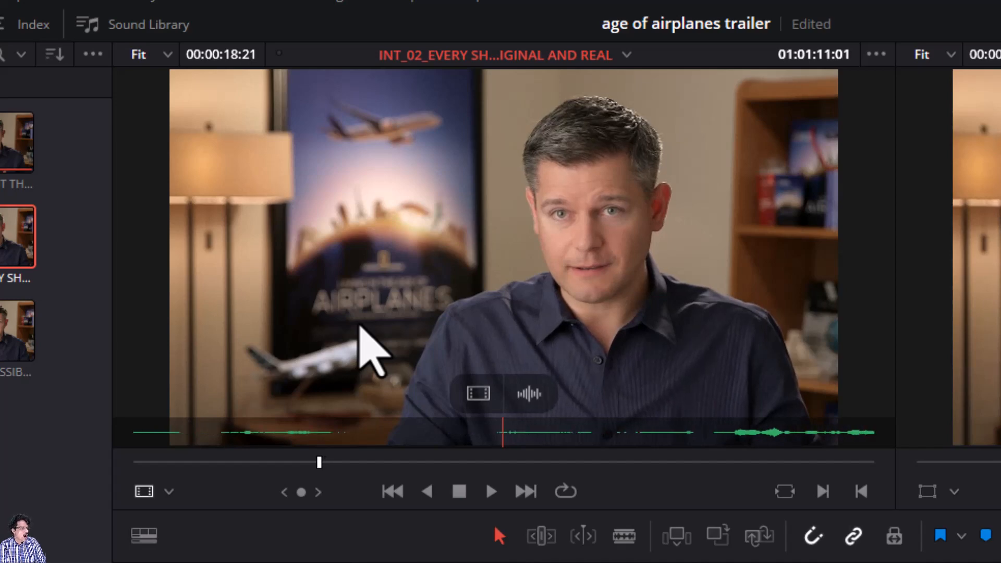
key("Right")
key("Right")
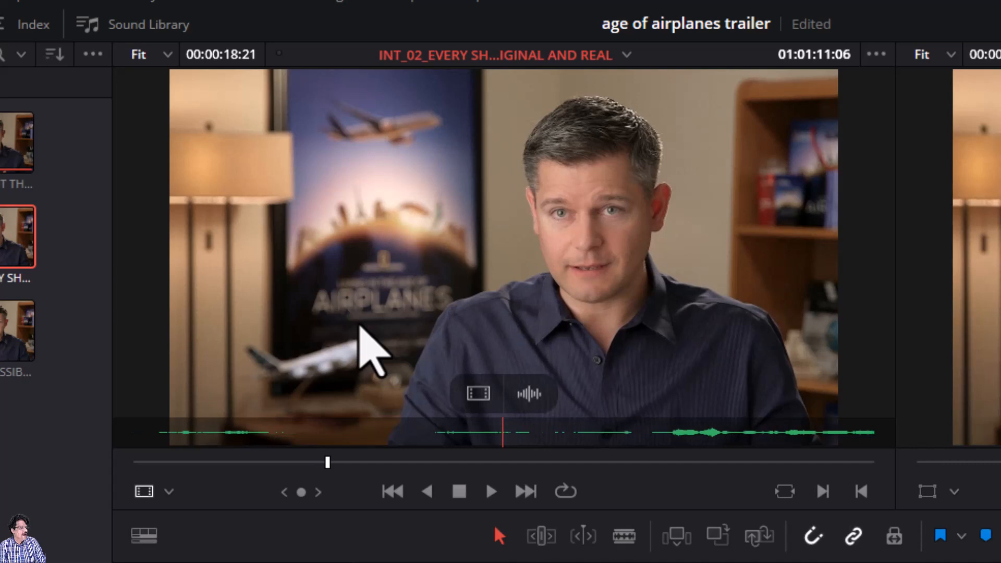
key("Right")
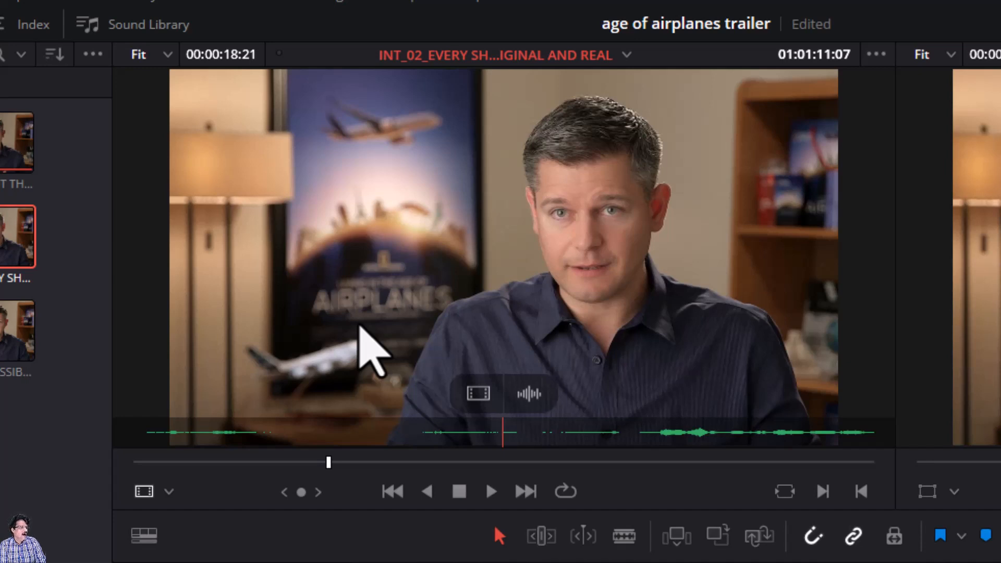
key("Left")
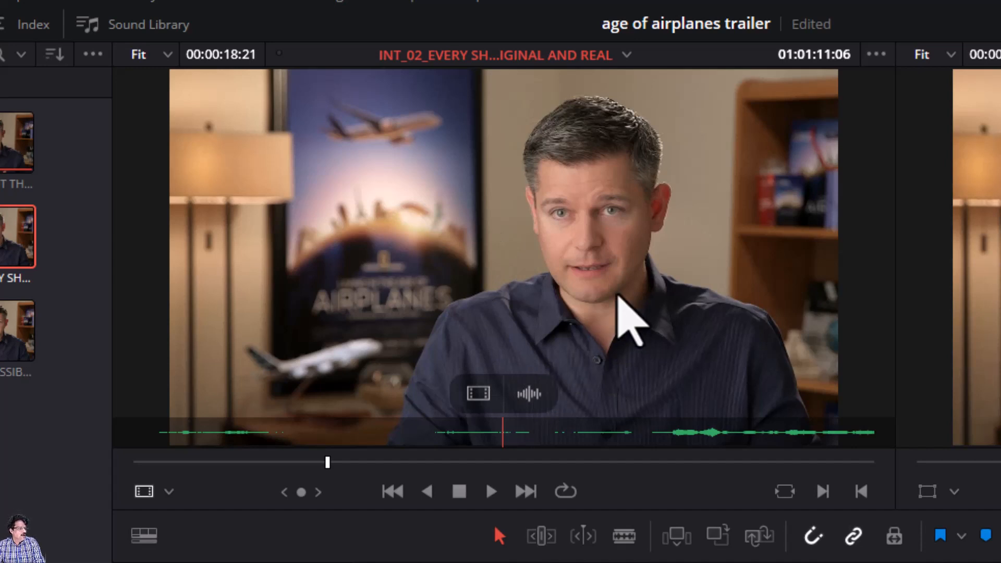
key("i")
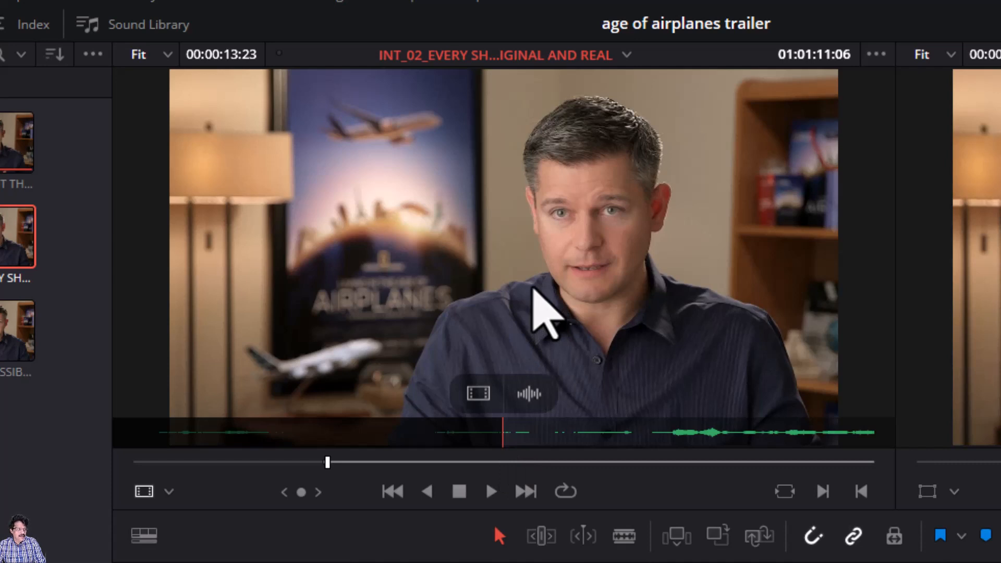
Step: Play INT_02 from the In point to 01:01:24:00, and reverse to 01:01:23:07 to locate the end of the sentence
key("space")
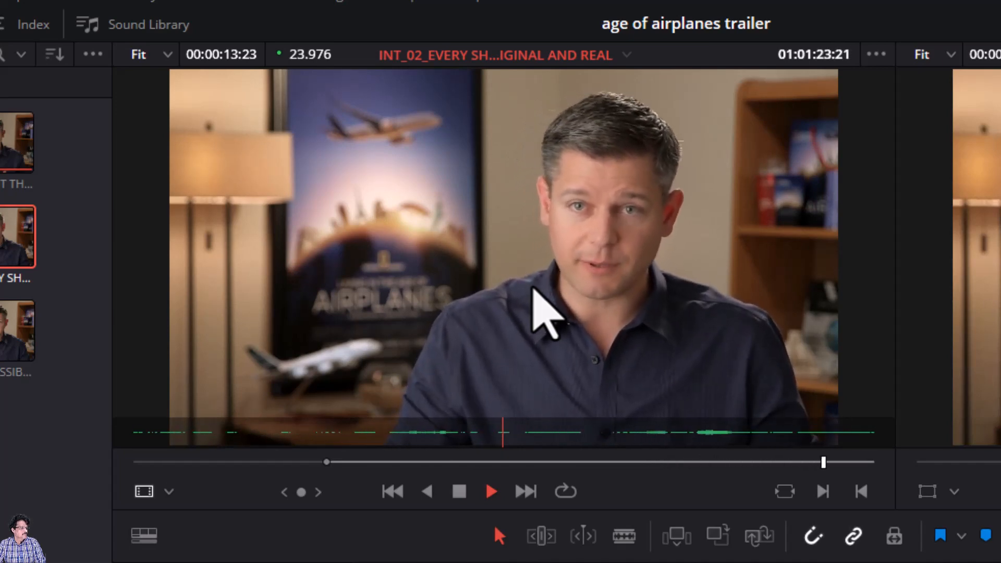
key("space")
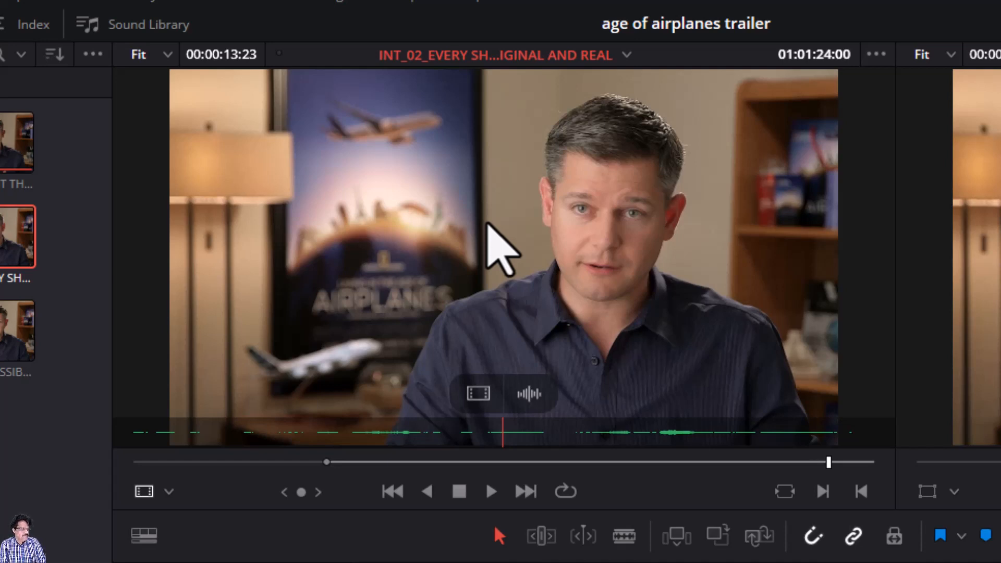
key("j")
key("k")
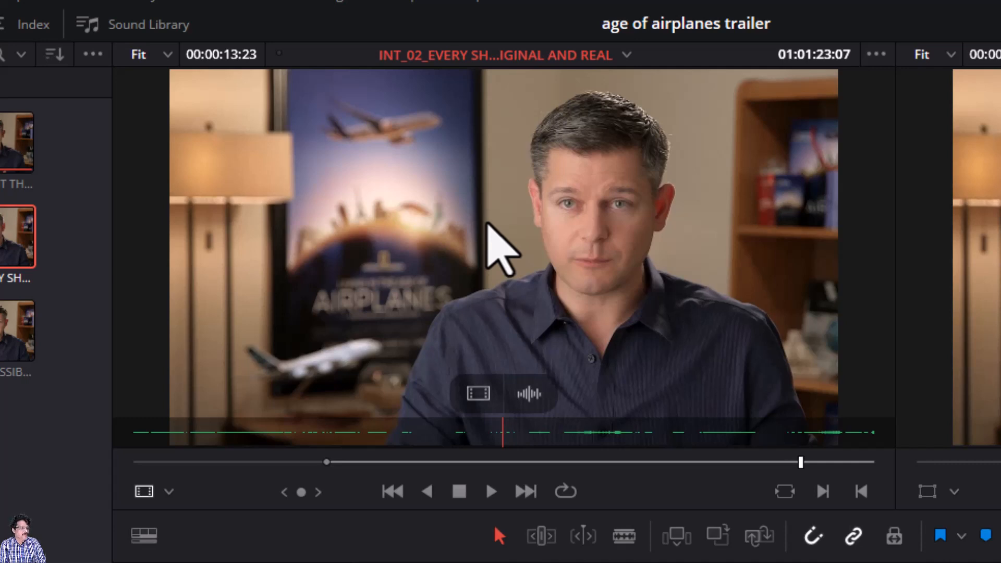
Step: Step frame by frame around the end of the sentence and mark the Out point of INT_02 at 01:01:23:20
key("Right")
key("Right")
key("Right")
key("Right")
key("Right")
key("Right")
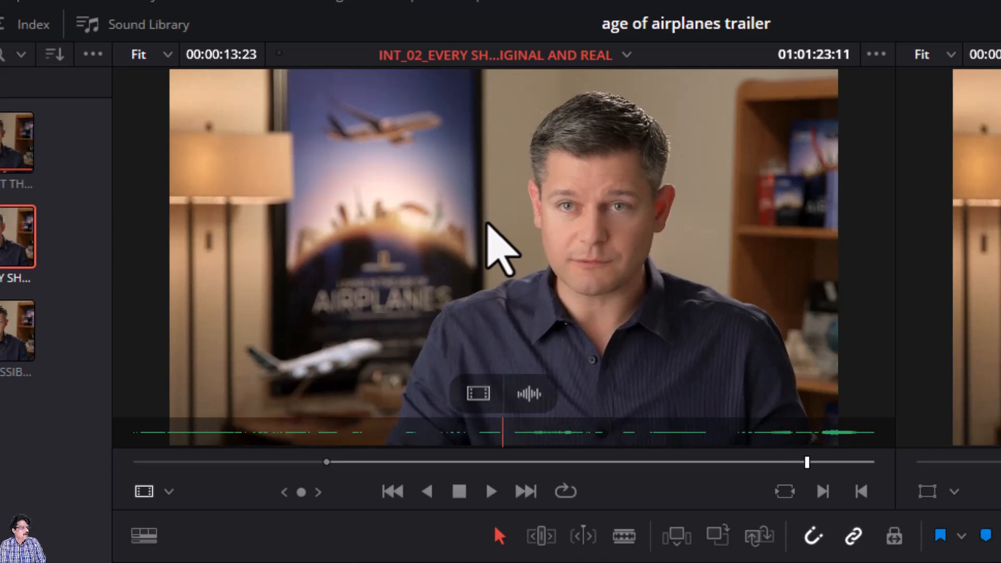
key("Right")
key("Right")
key("Right")
key("Right")
key("Right")
key("Right")
key("Right")
key("Right")
key("Right")
key("Right")
key("Right")
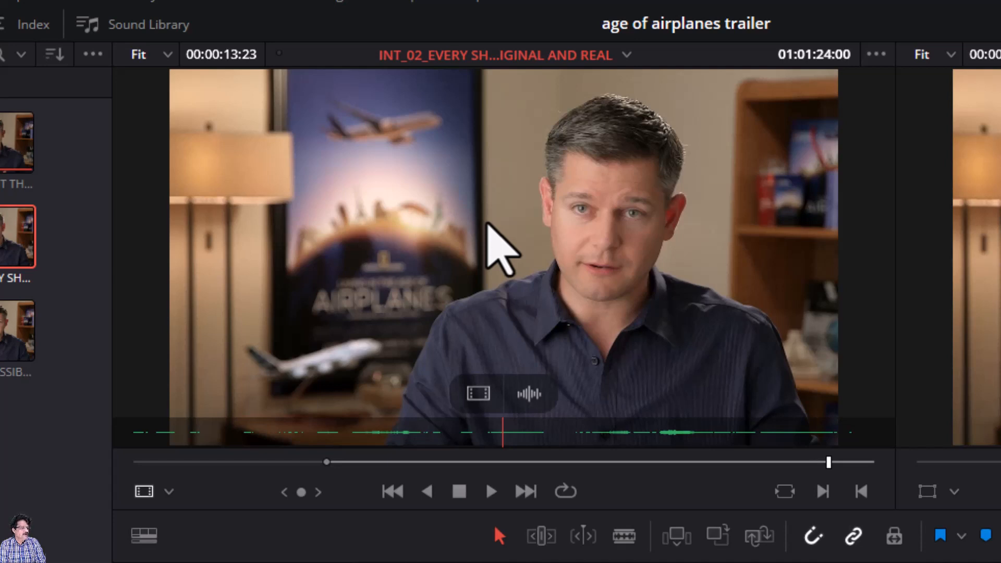
key("Left")
key("Left")
key("Left")
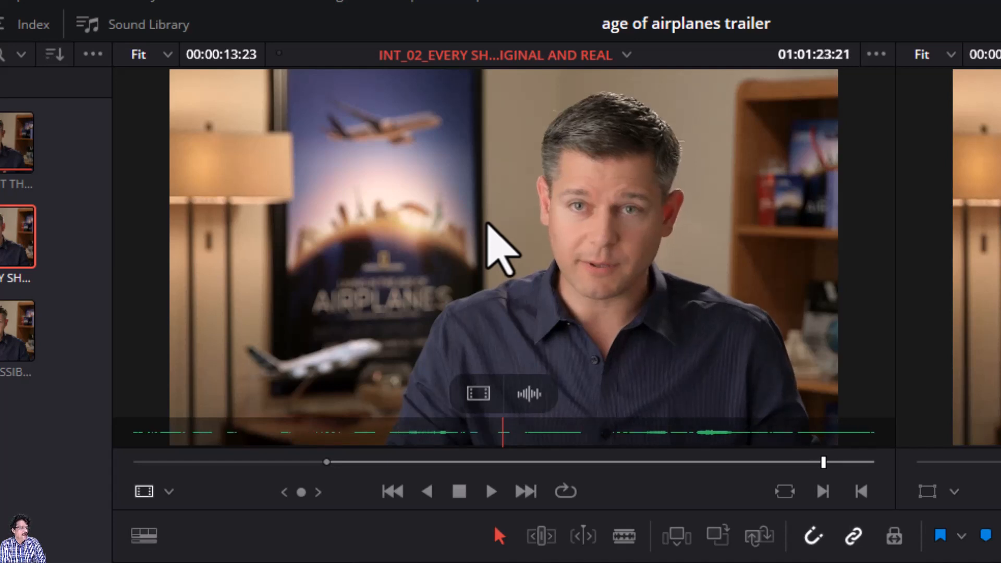
key("Left")
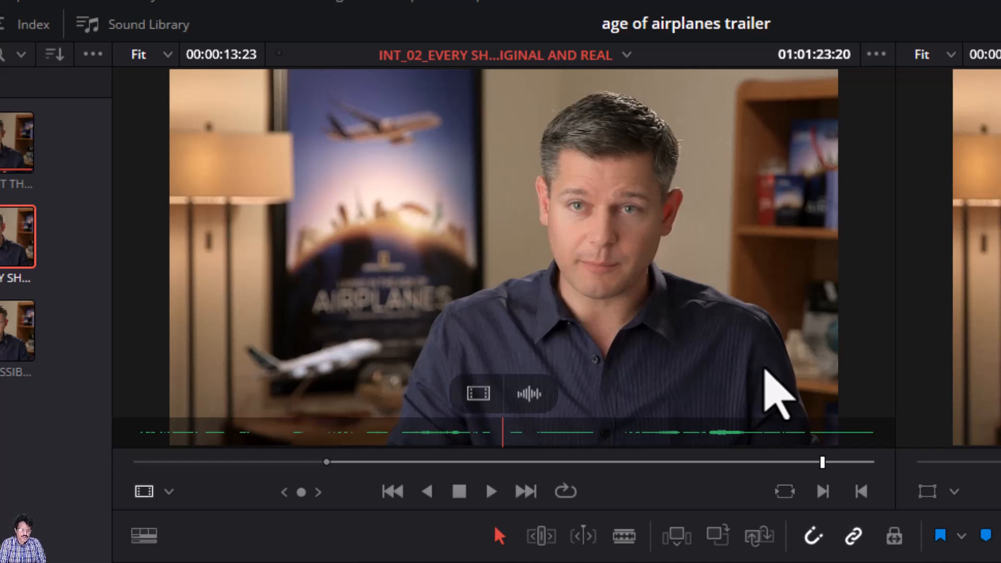
key("o")
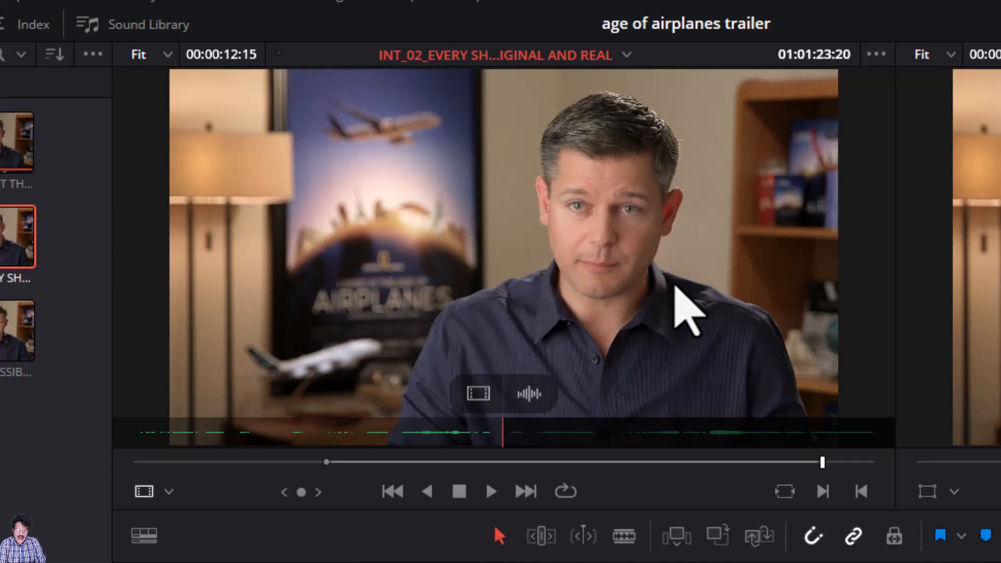
Step: Jump to the In and Out points of INT_02, and play the marked range with looping on, stopping at 01:01:16:06
key("shift+i")
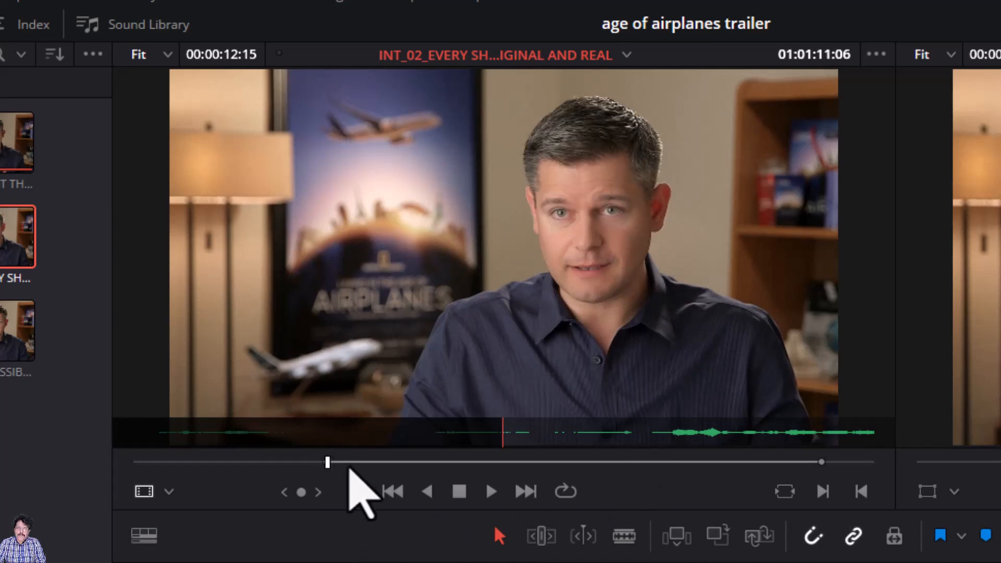
mouse_move(423, 381)
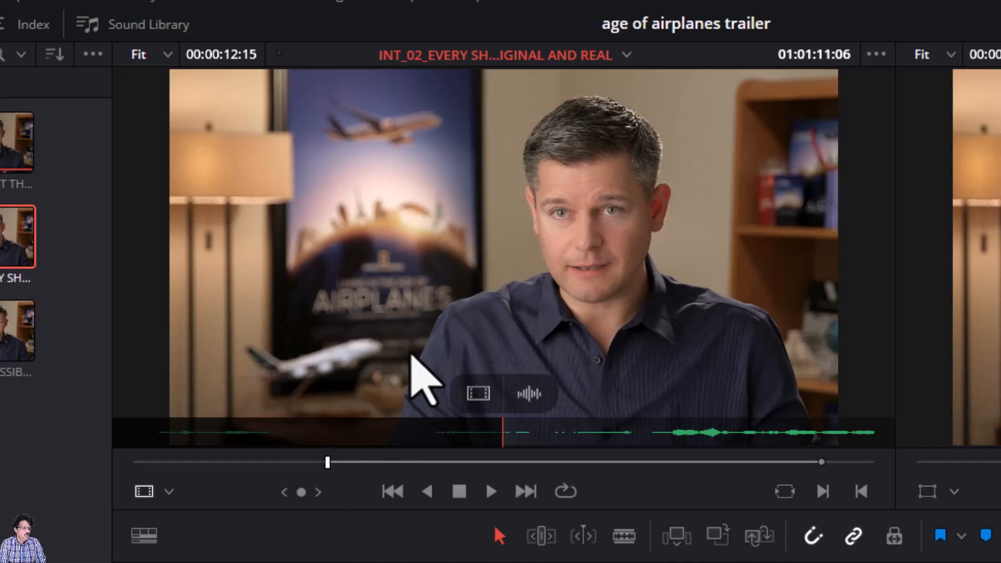
key("shift+o")
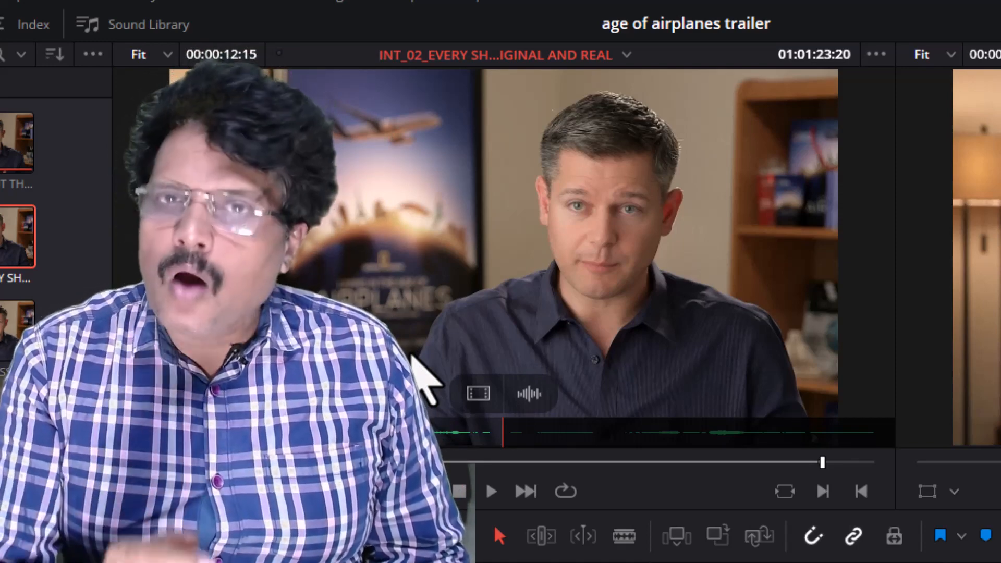
left_click(492, 492)
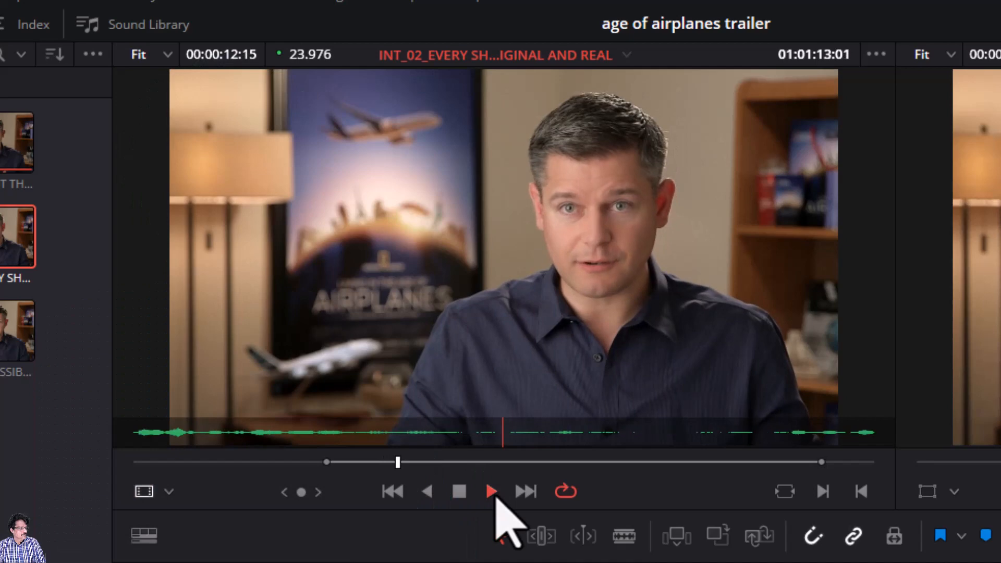
left_click(464, 496)
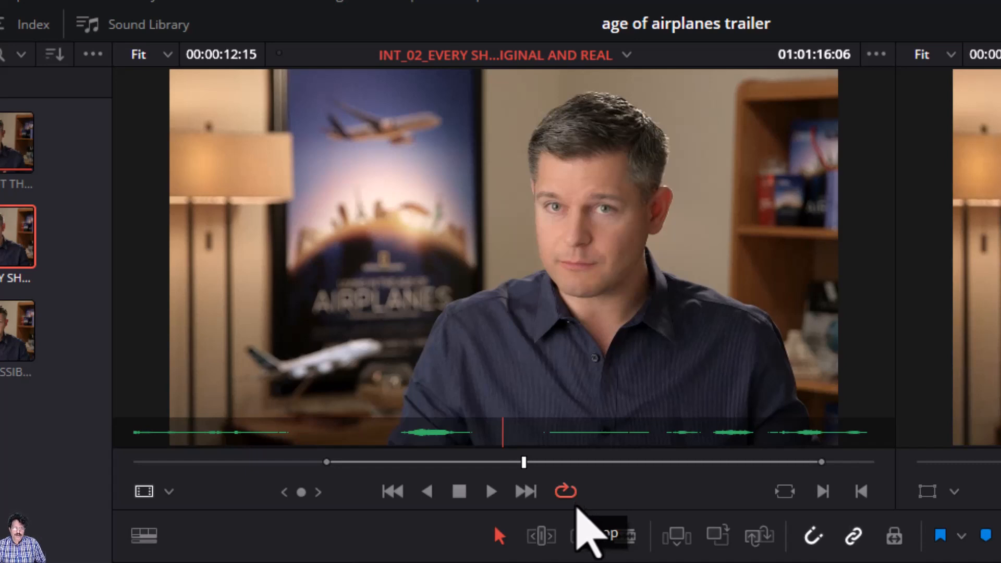
mouse_move(553, 263)
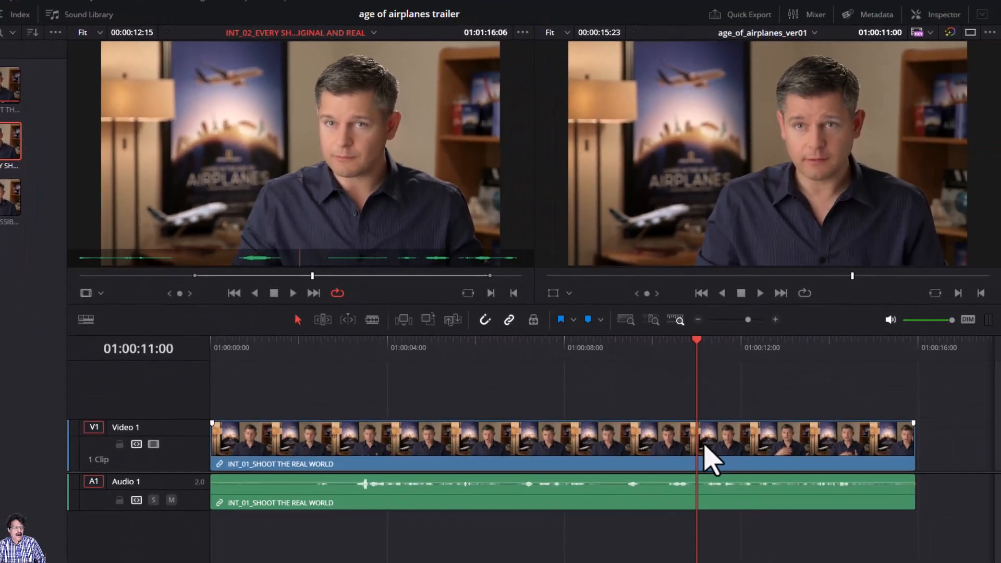
left_click_drag(286, 163, 715, 477)
left_click_drag(717, 477, 297, 141)
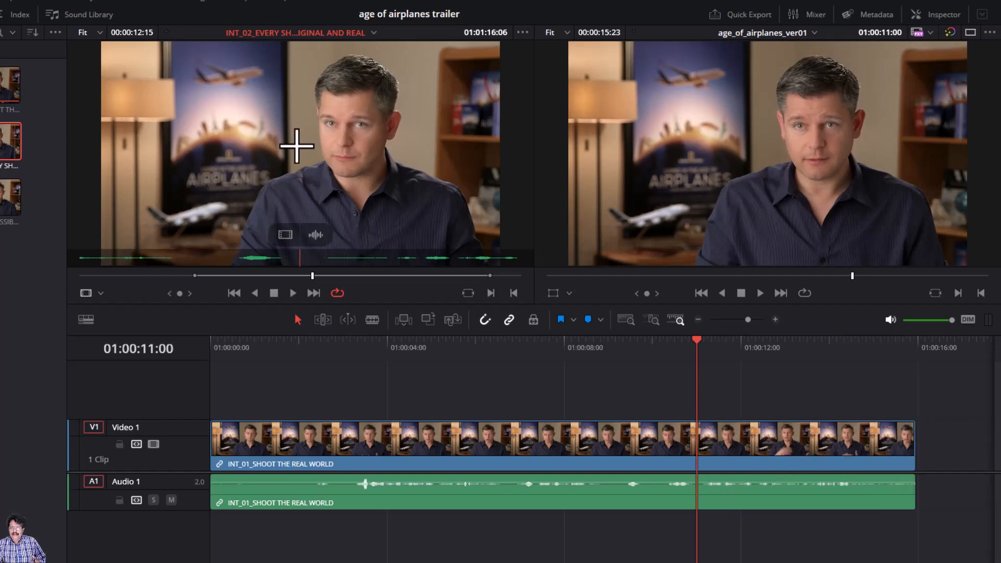
left_click_drag(295, 144, 346, 157)
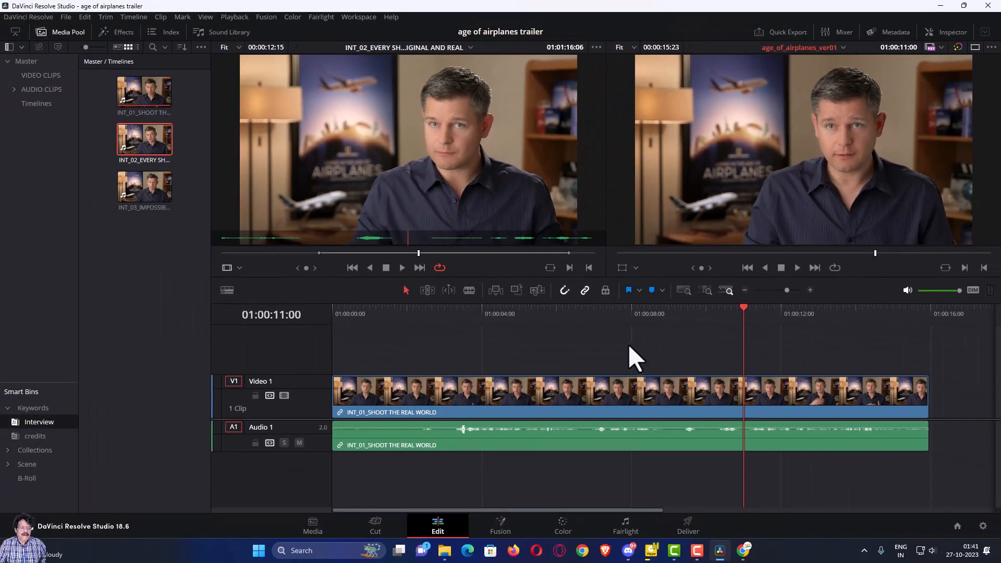
Step: Overwrite the marked range of INT_02 onto the age_of_airplanes_ver01 timeline at the playhead
mouse_move(470, 179)
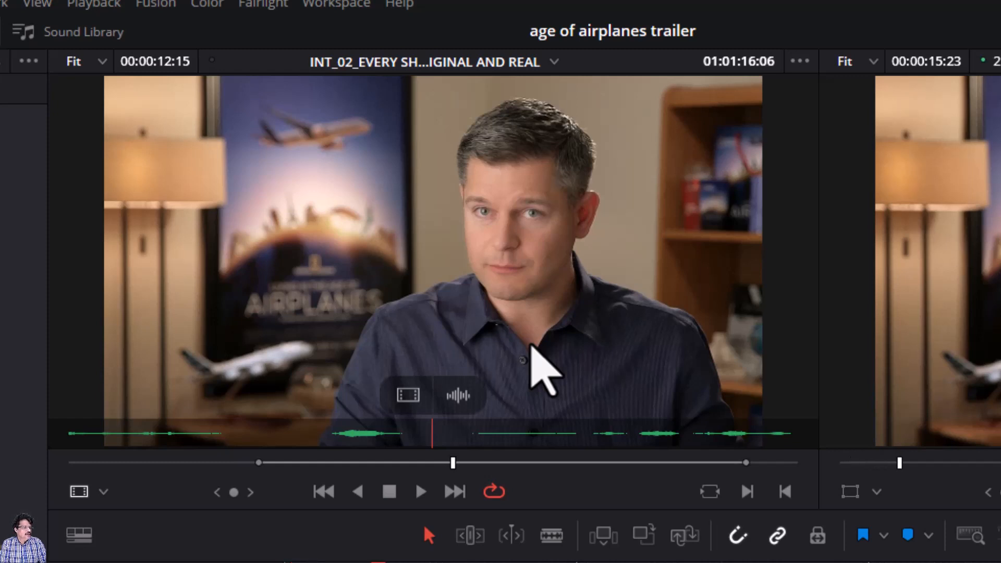
key("F10")
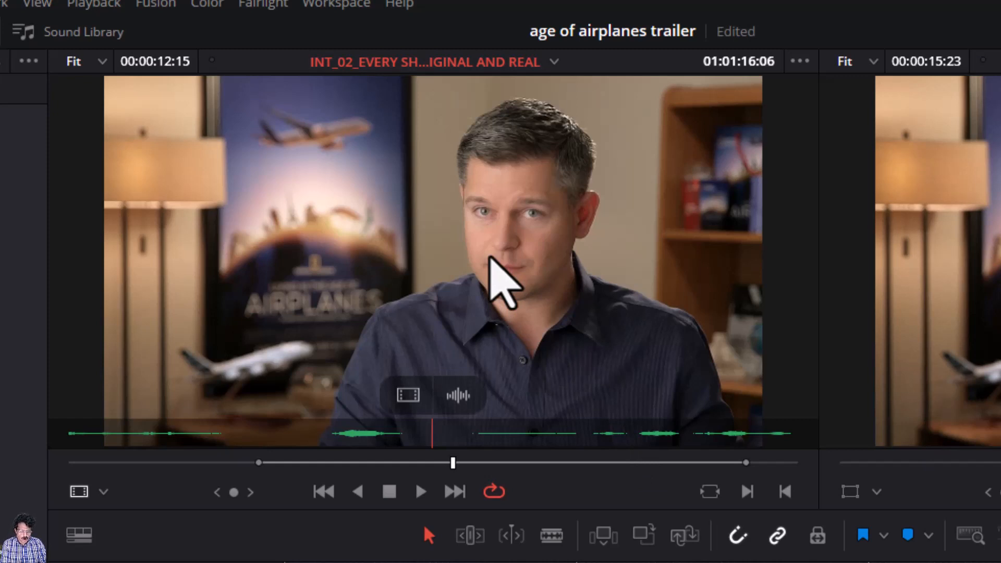
Step: Play the marked range of INT_02 from In to Out with looping on, and turn looping off
key("alt+slash")
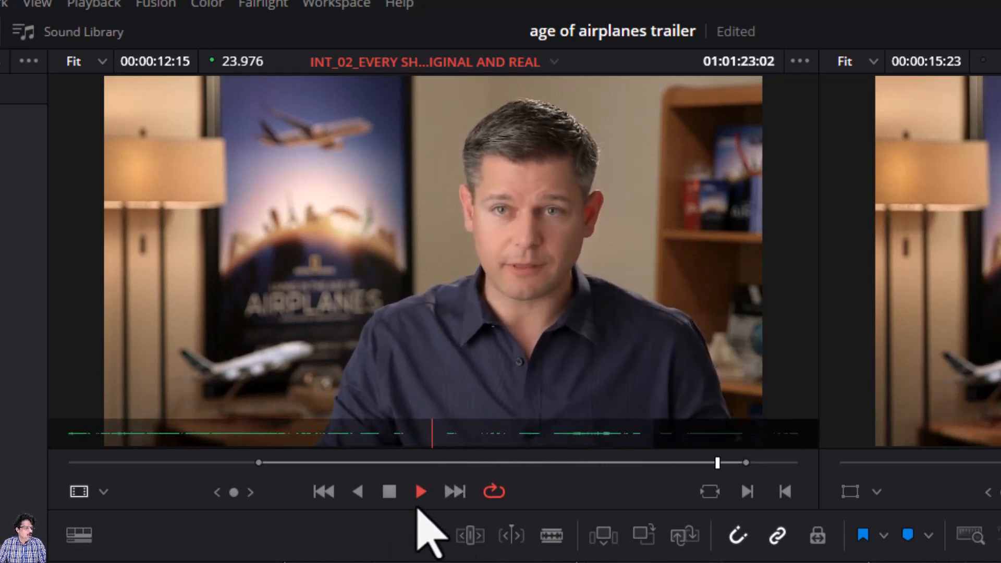
left_click(389, 492)
left_click(492, 492)
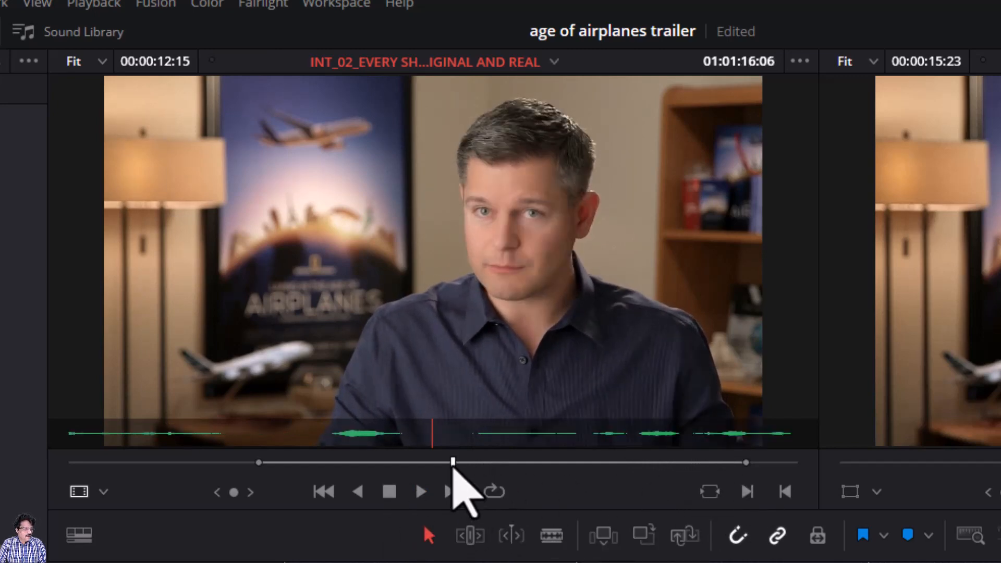
Step: Move the INT_02 playhead to 01:01:22:20 and play the marked range from In to Out without looping
left_click_drag(453, 463, 708, 488)
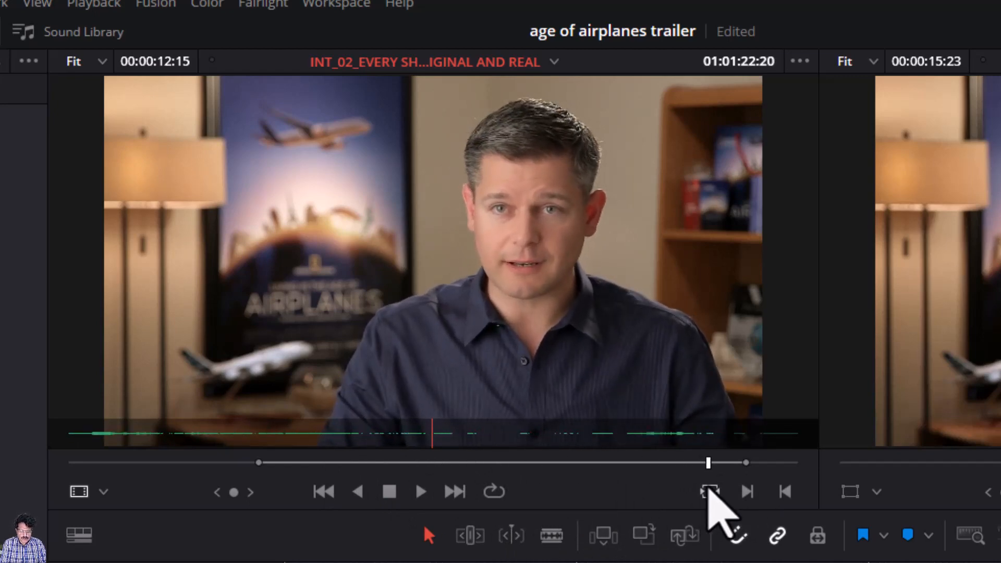
key("alt+slash")
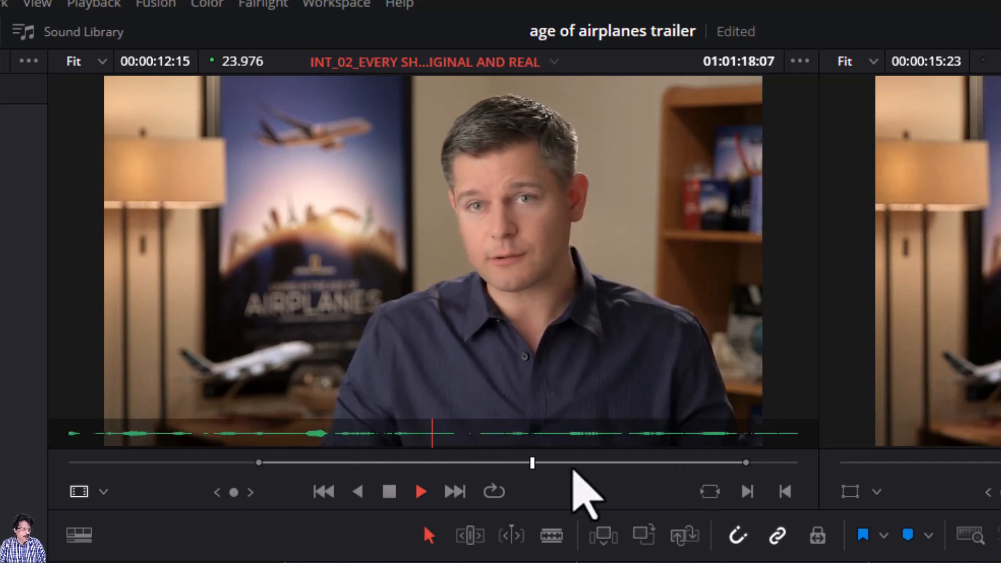
left_click(390, 493)
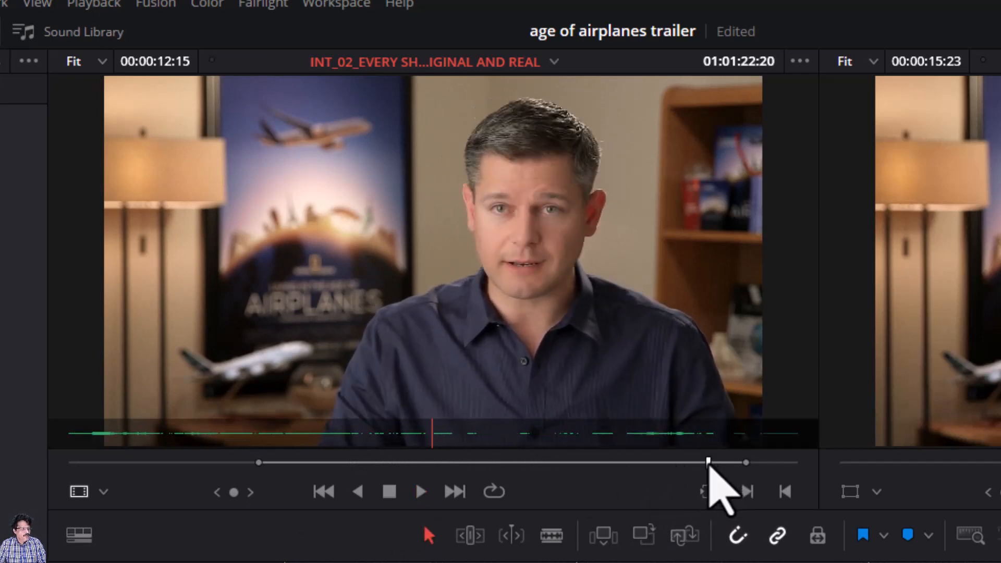
Step: Move the INT_02 playhead to 01:01:22:22, play the marked range with looping turned back on, and stop at 01:01:12:15
mouse_move(708, 462)
left_mouse_down()
mouse_move(698, 463)
mouse_move(712, 463)
left_mouse_up()
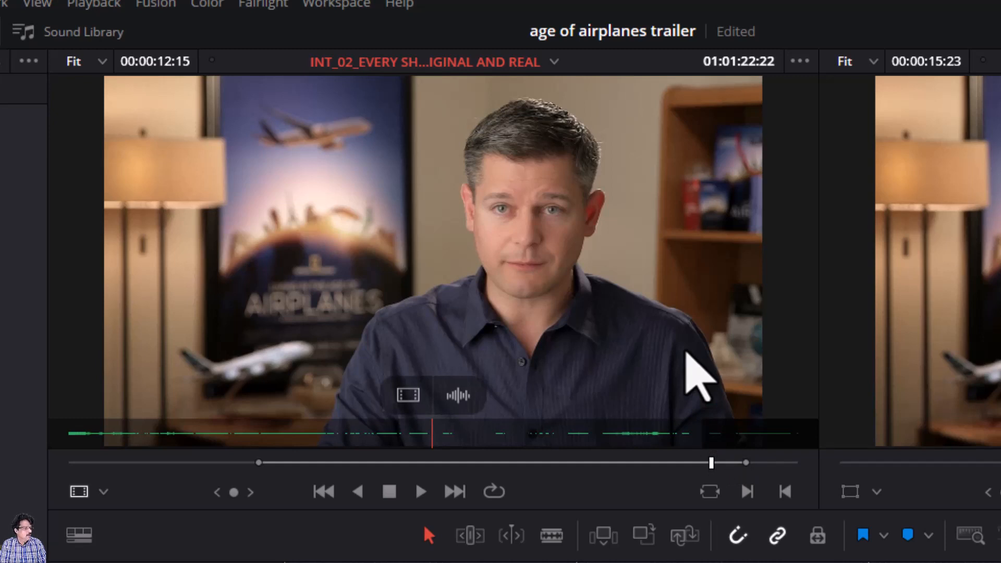
key("space")
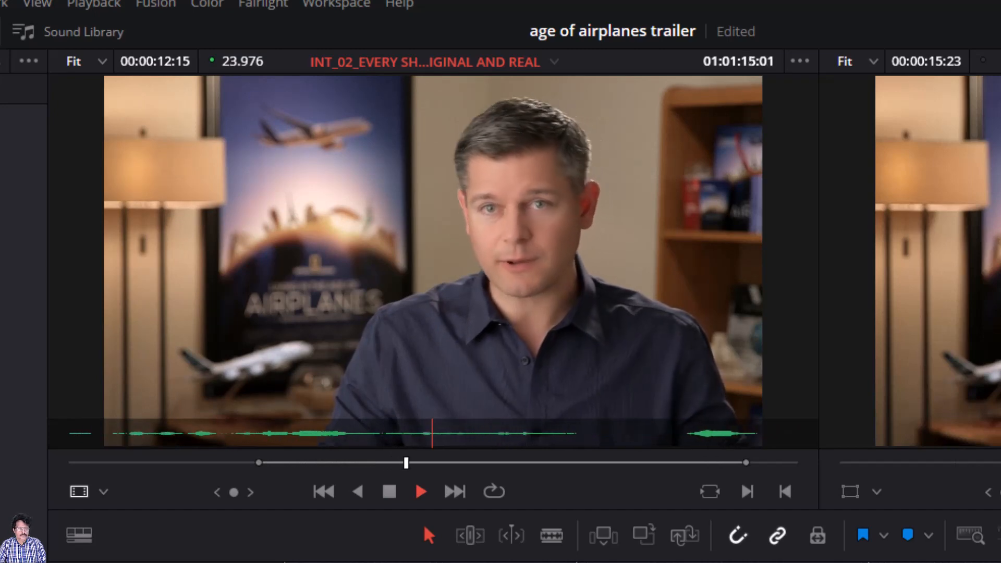
key("ctrl+slash")
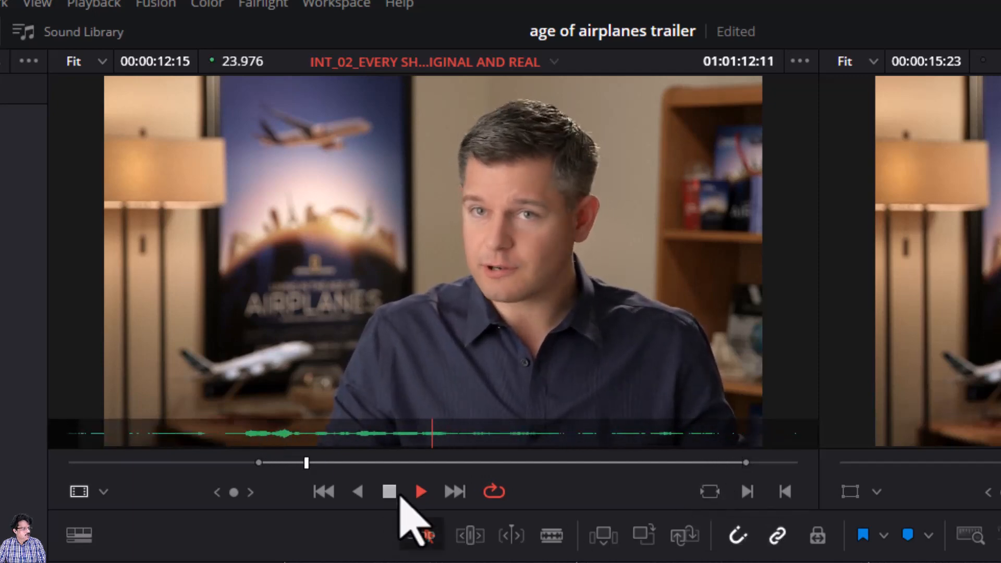
key("space")
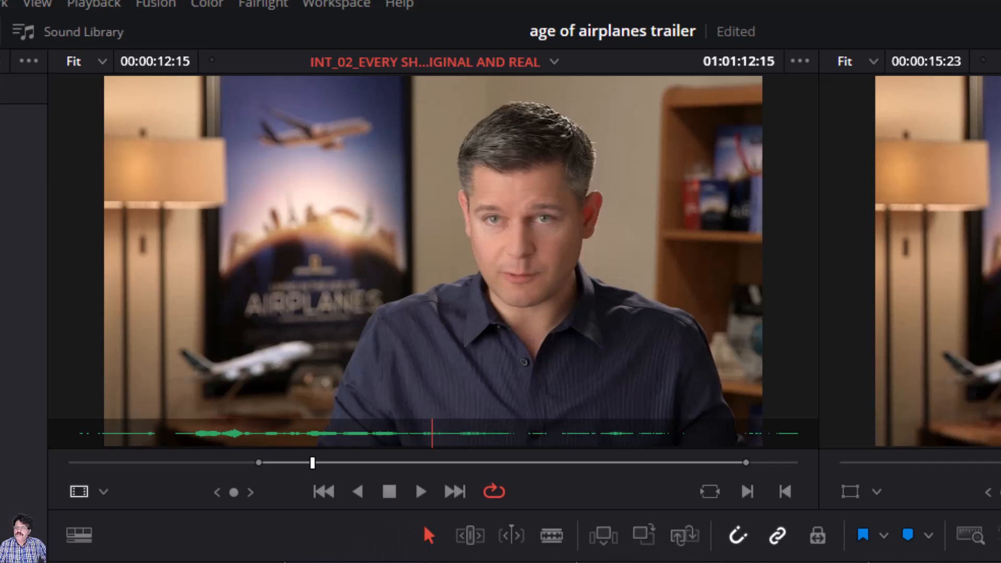
Step: Overwrite the marked range of INT_02 onto Video 1 and Audio 1 of the timeline at 01:00:11:00
key("q")
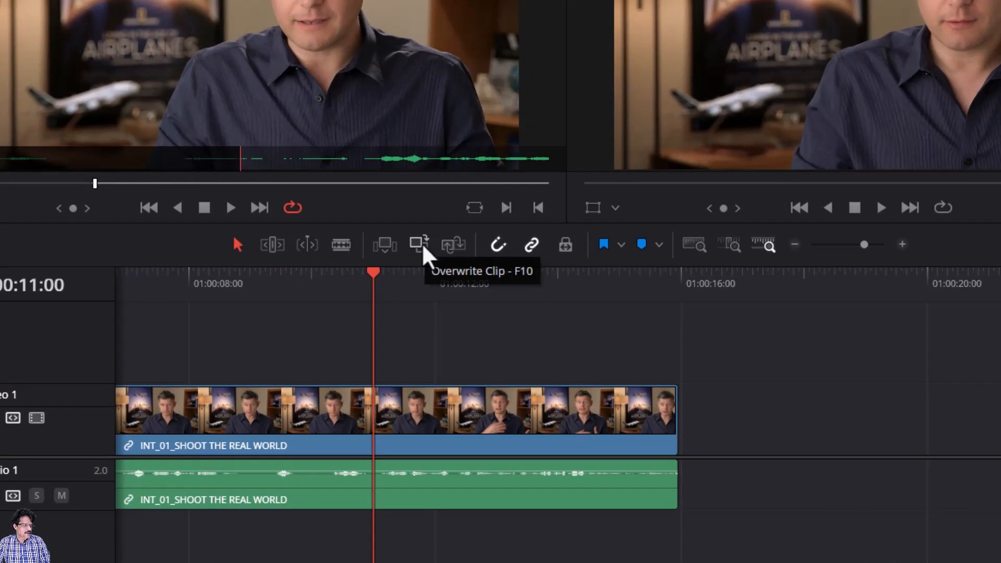
left_click(420, 243)
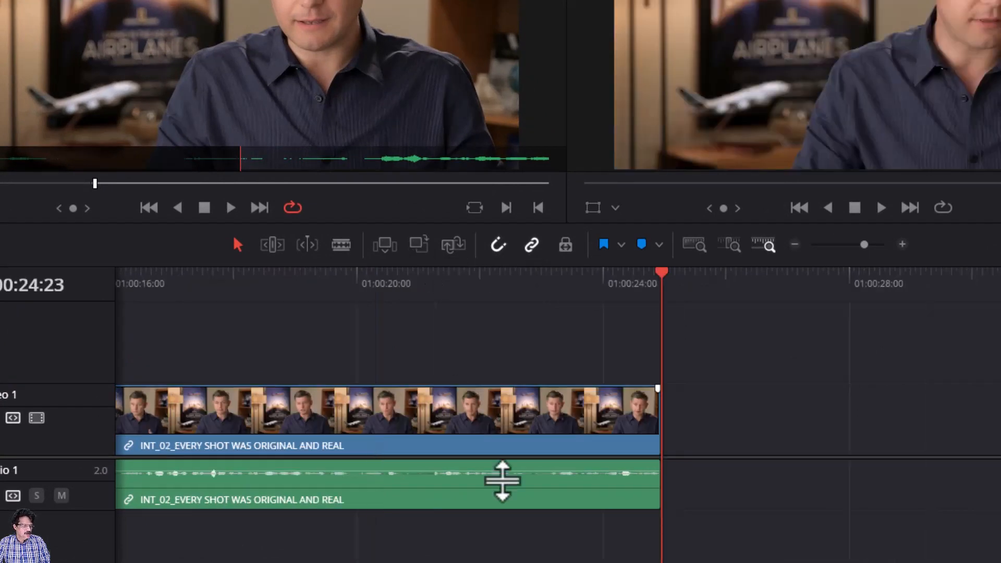
scroll(558, 417, "left", 5)
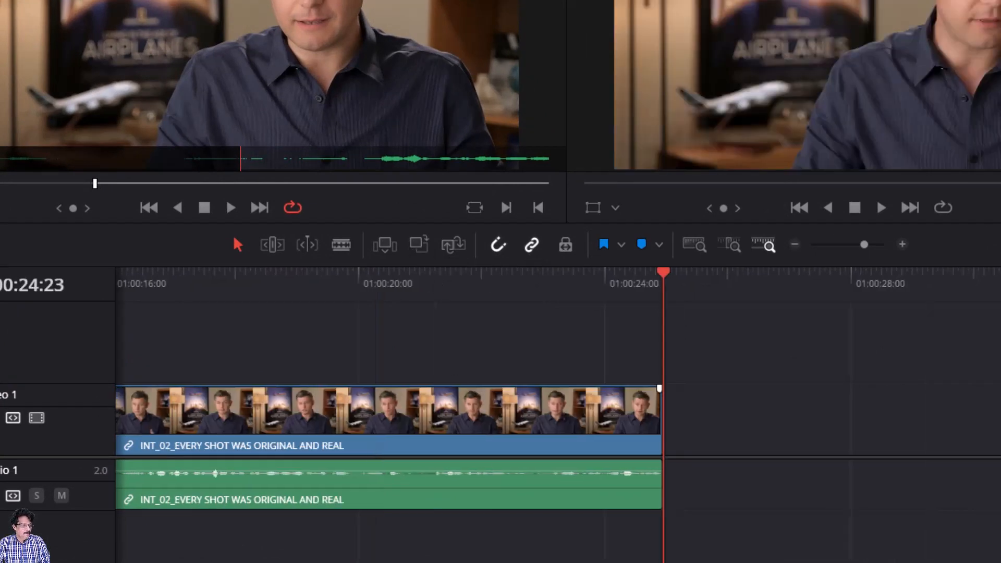
scroll(558, 418, "left", 3)
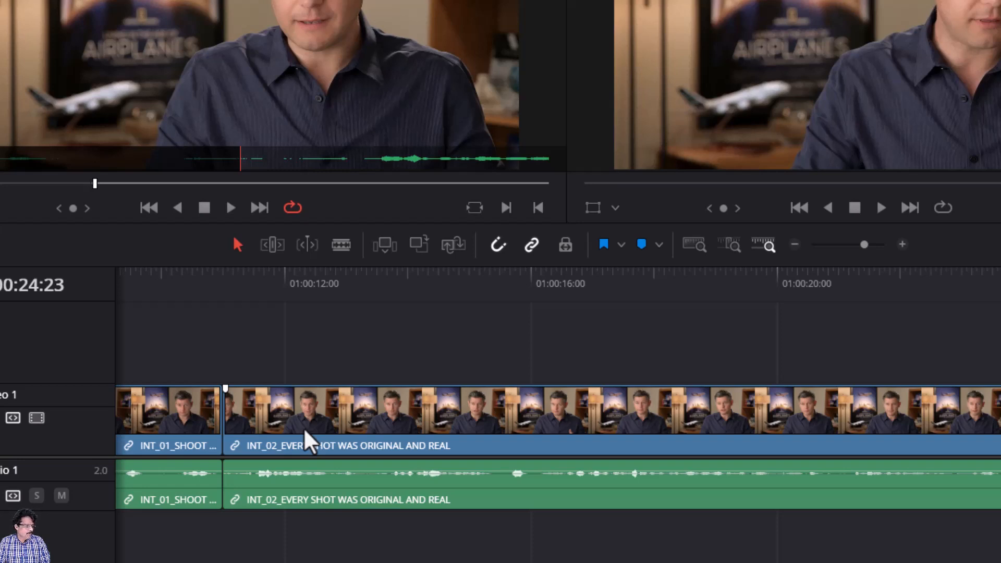
Step: Go to the edit point between INT_01 and INT_02 at 01:00:11:00 and play around it several times
key("Up")
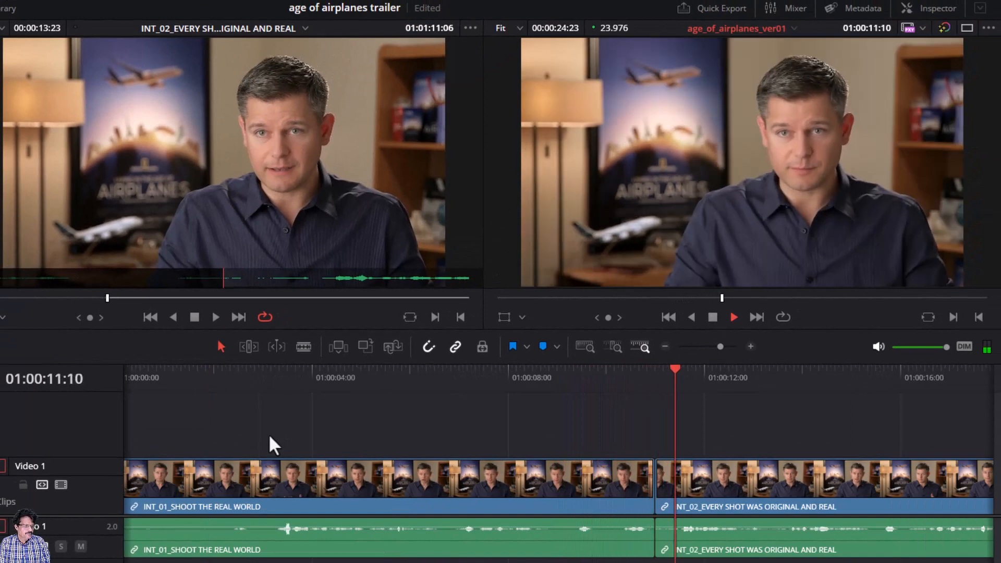
key("space")
key("Up")
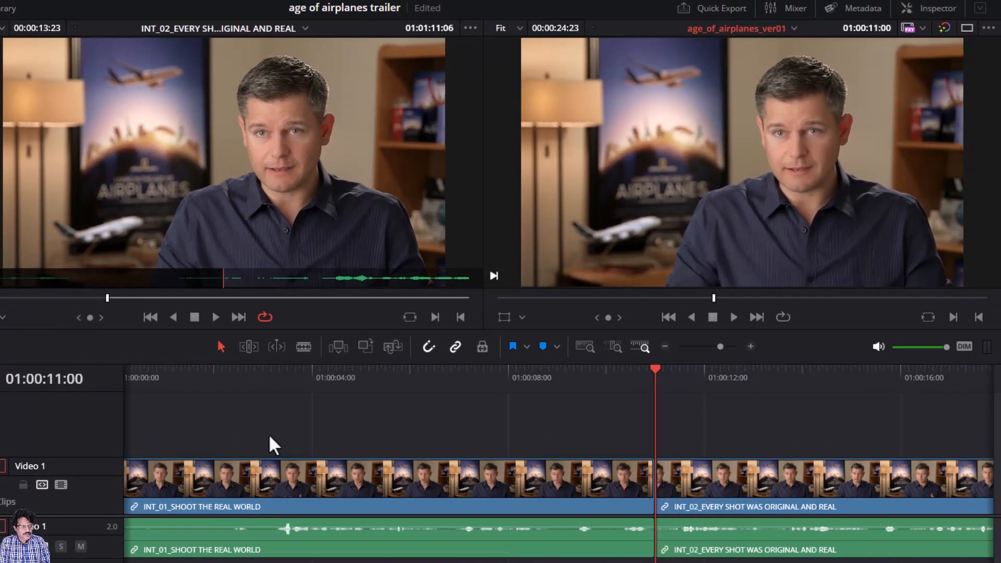
key("slash")
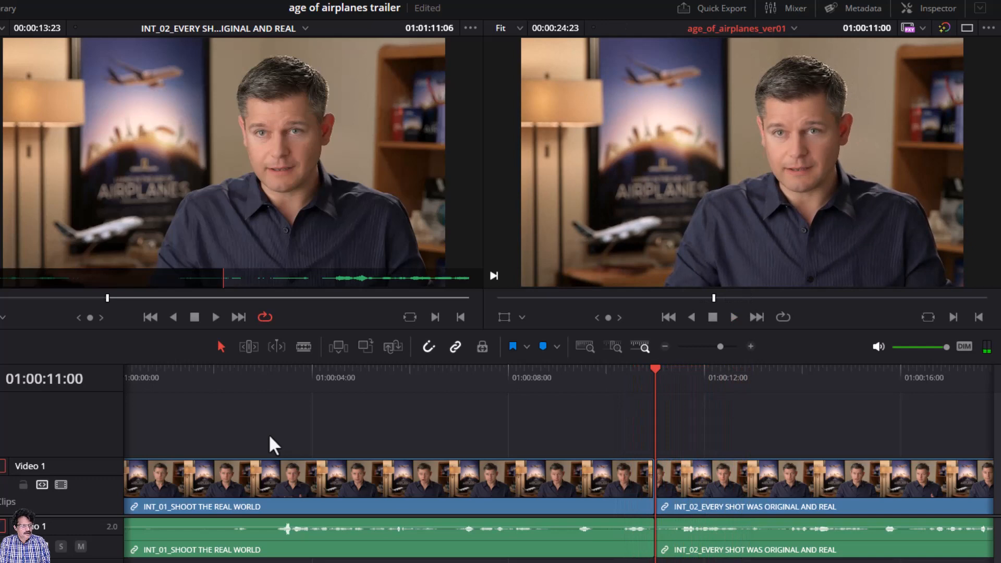
key("slash")
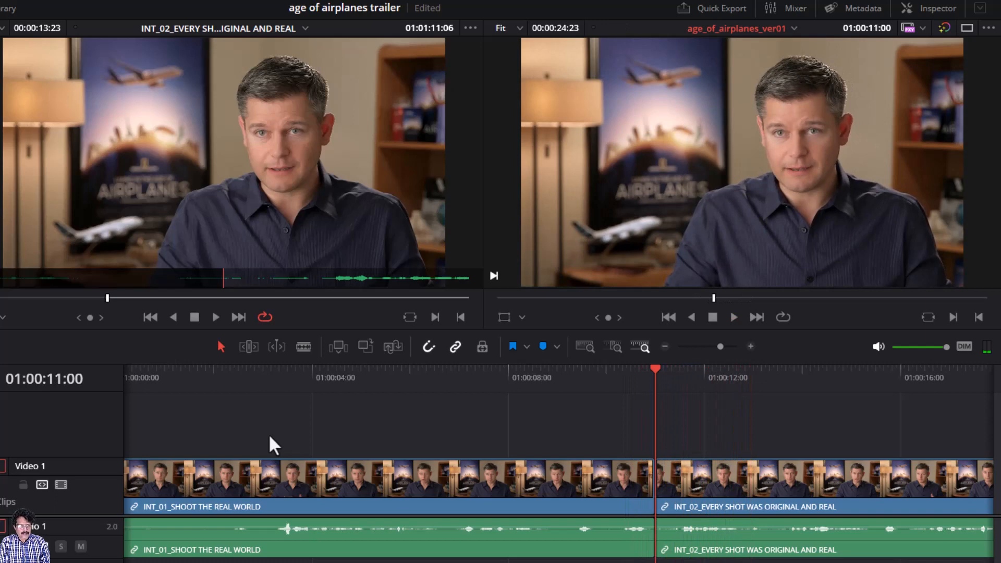
key("slash")
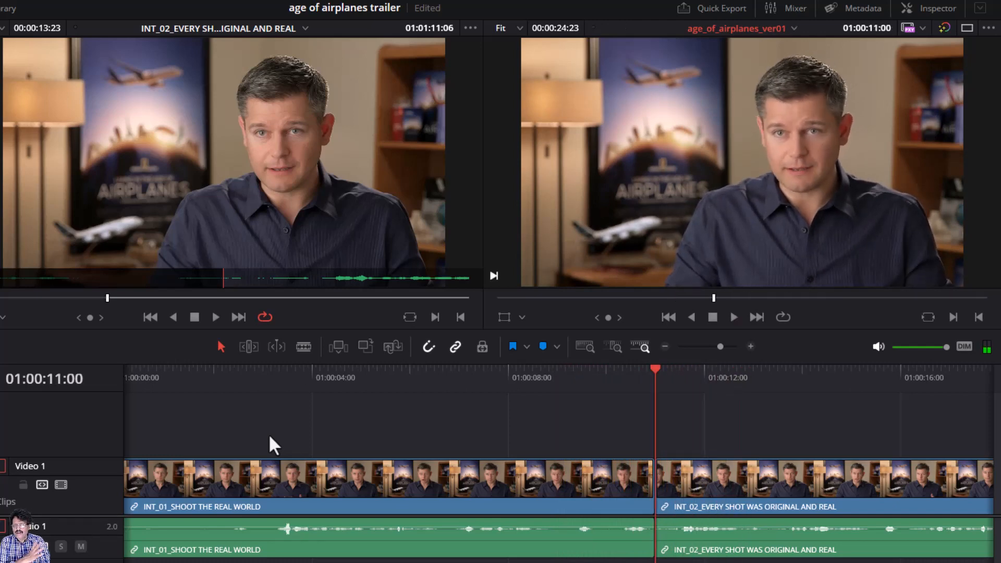
key("slash")
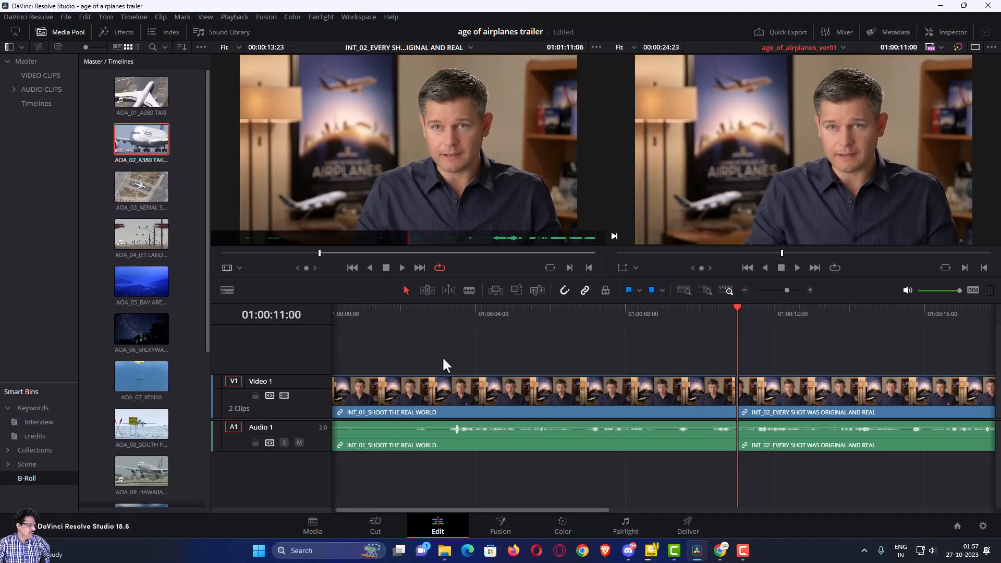
Step: Open the B-Roll smart bin and load the AOA_02_A380 TAKEOFF clip into the source viewer
left_click(29, 423)
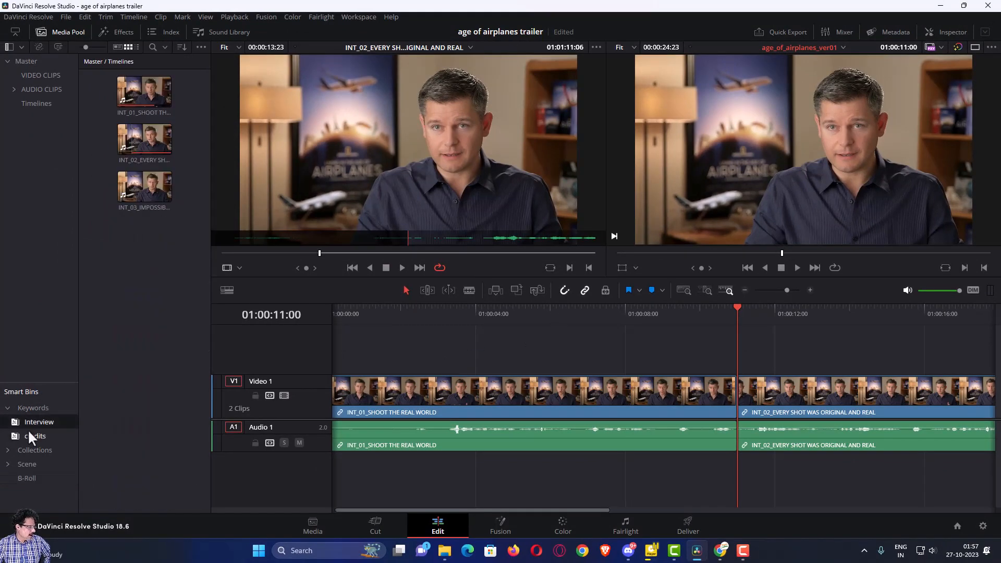
left_click(27, 478)
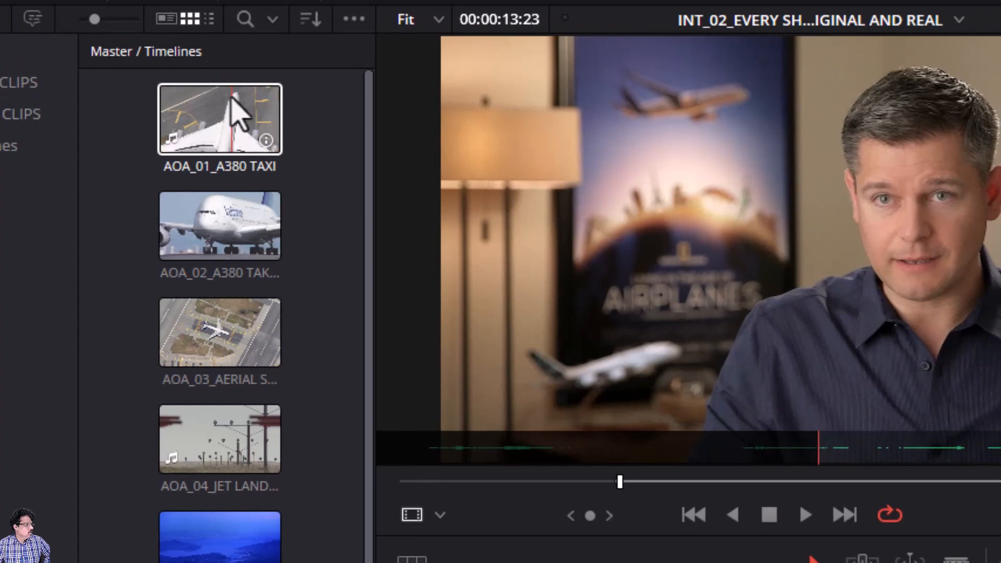
left_click(208, 241)
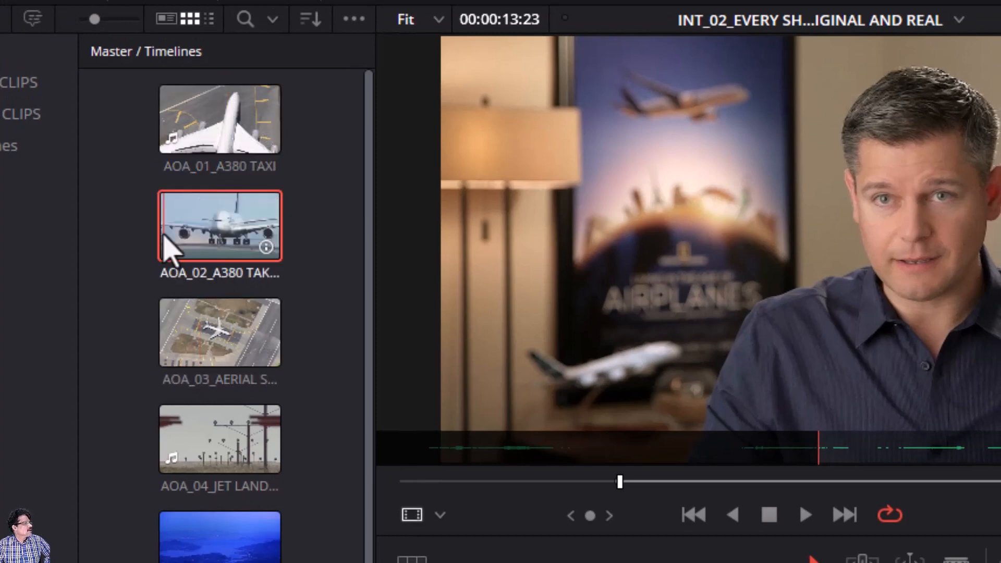
double_click(190, 234)
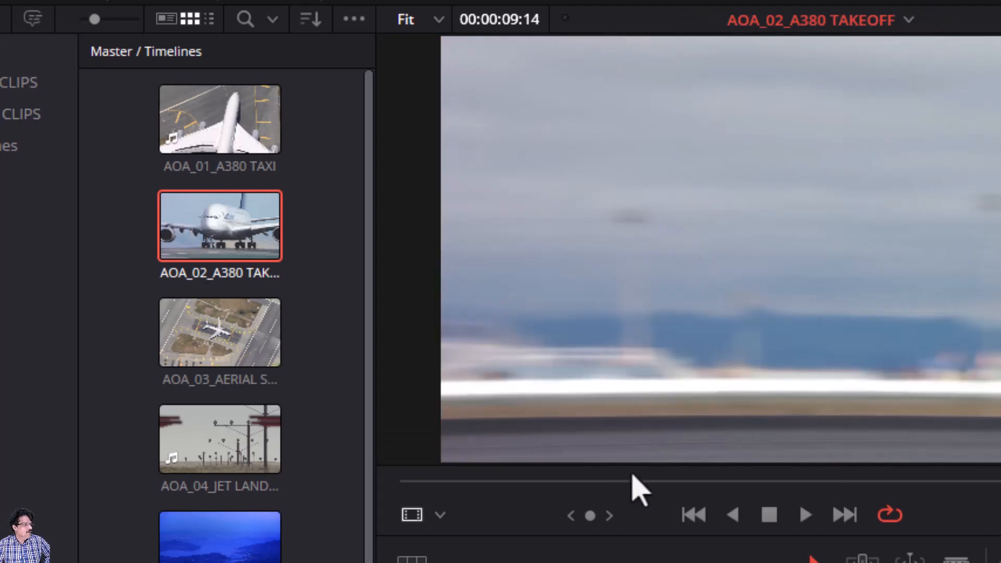
Step: Play AOA_02_A380 TAKEOFF from its start to 01:00:11:04, and reverse to 01:00:07:17 to locate the nose wheel on the ground
left_click_drag(632, 479, 386, 501)
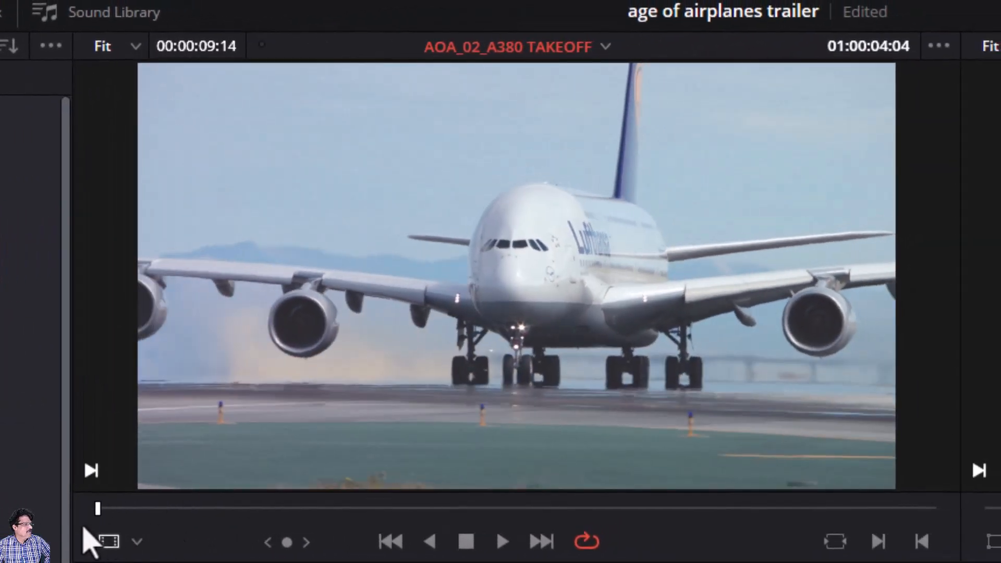
key("space")
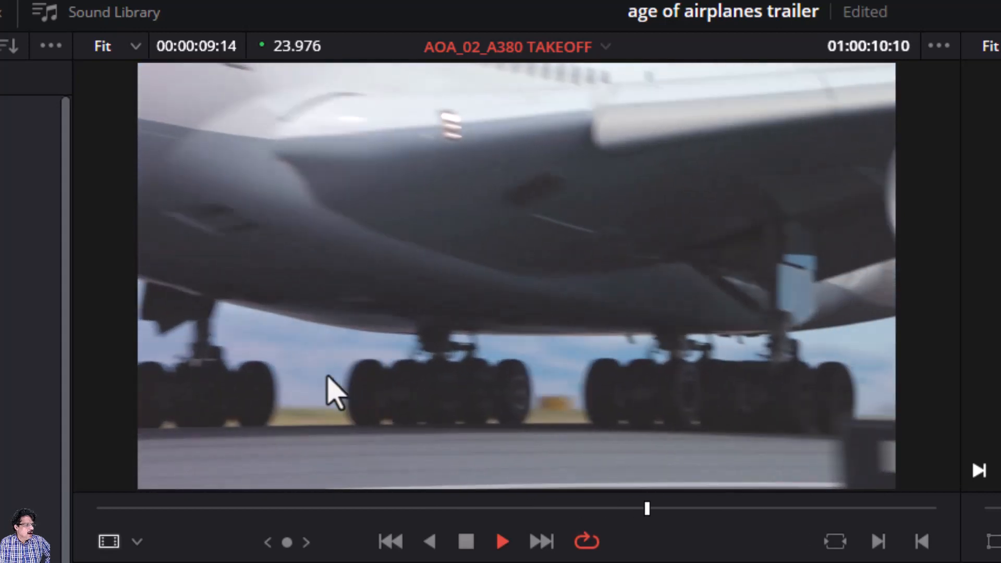
key("space")
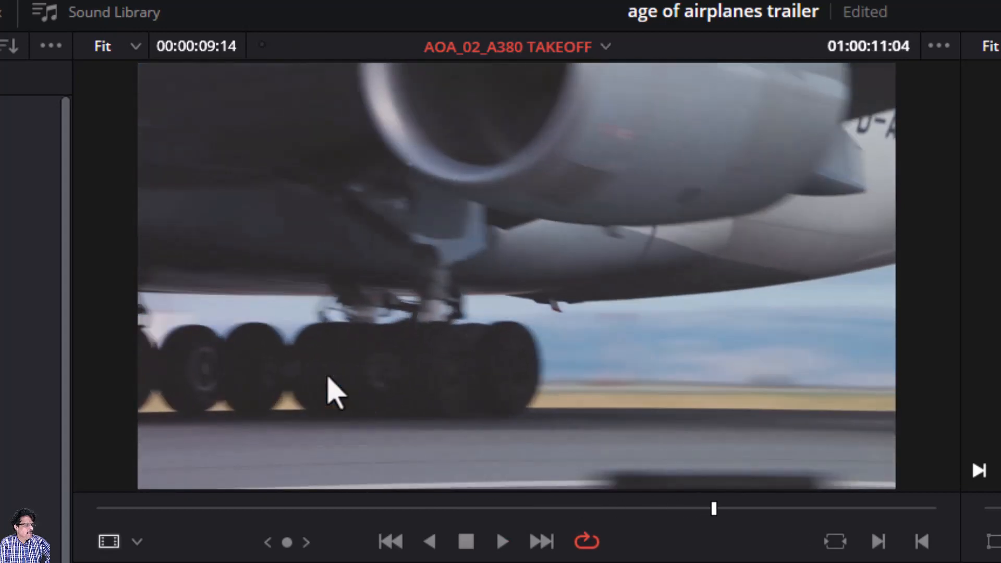
key("j")
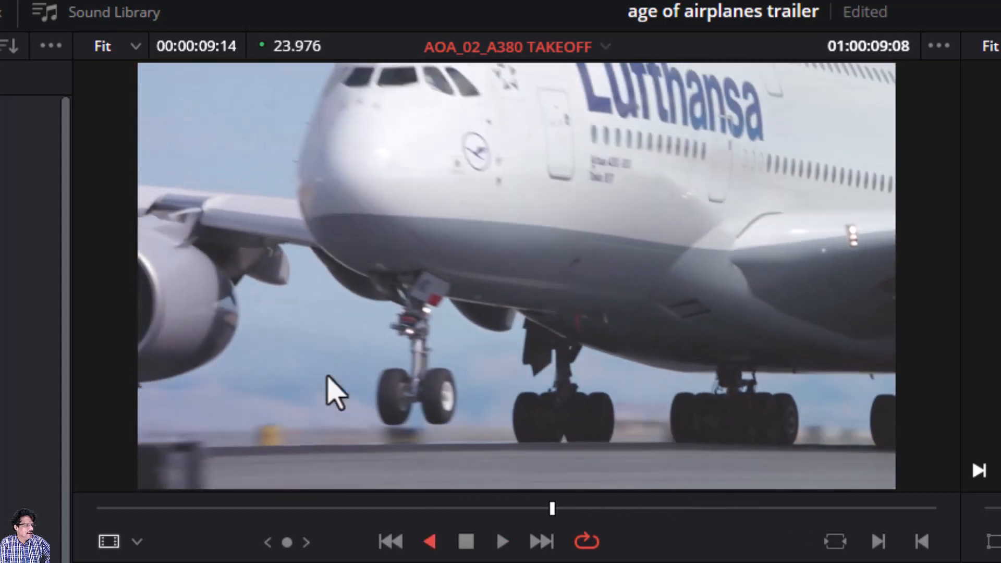
key("space")
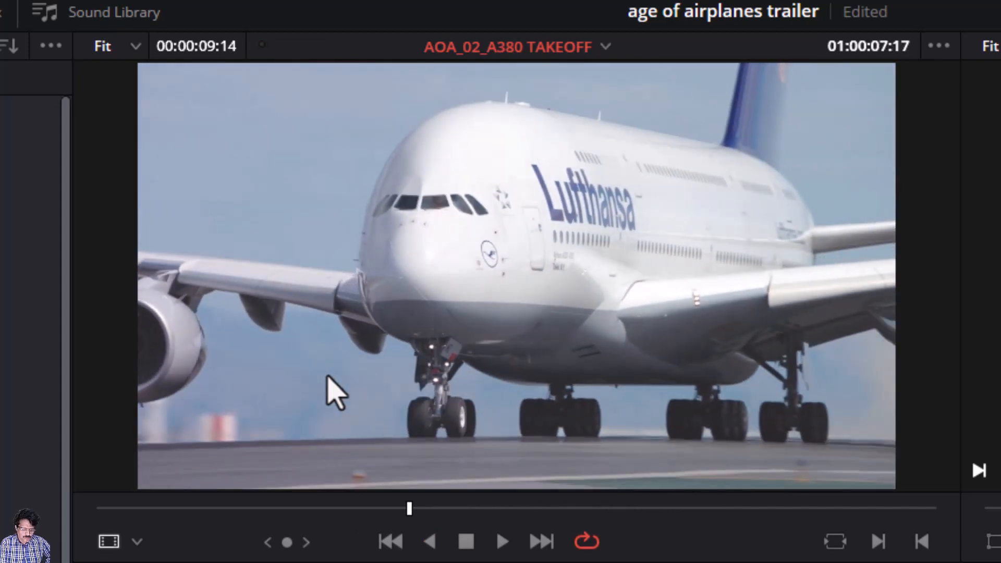
Step: Step frame by frame to 01:00:07:14 in AOA_02_A380 TAKEOFF and mark the In point there
key("Left")
key("Left")
key("Left")
key("Left")
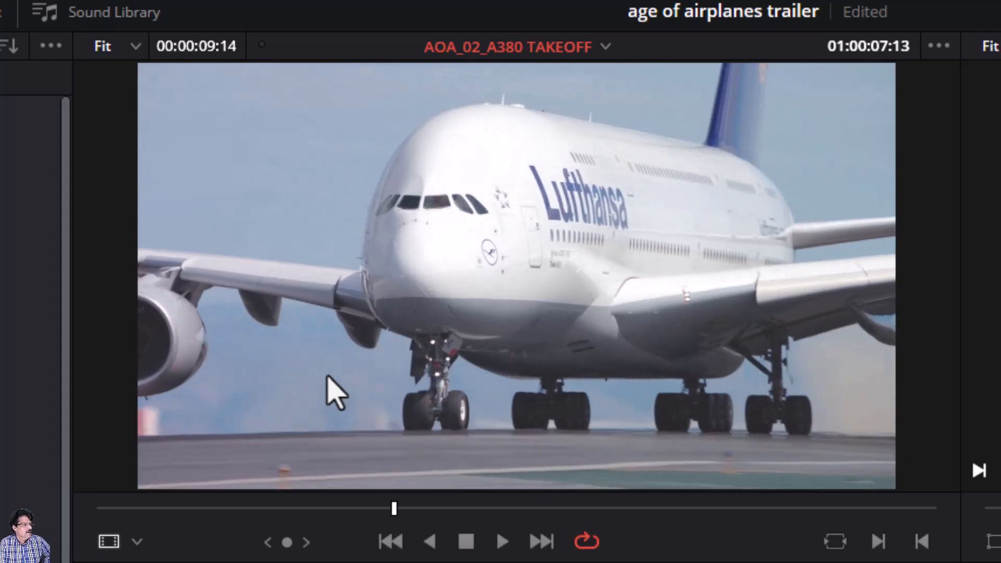
key("Right")
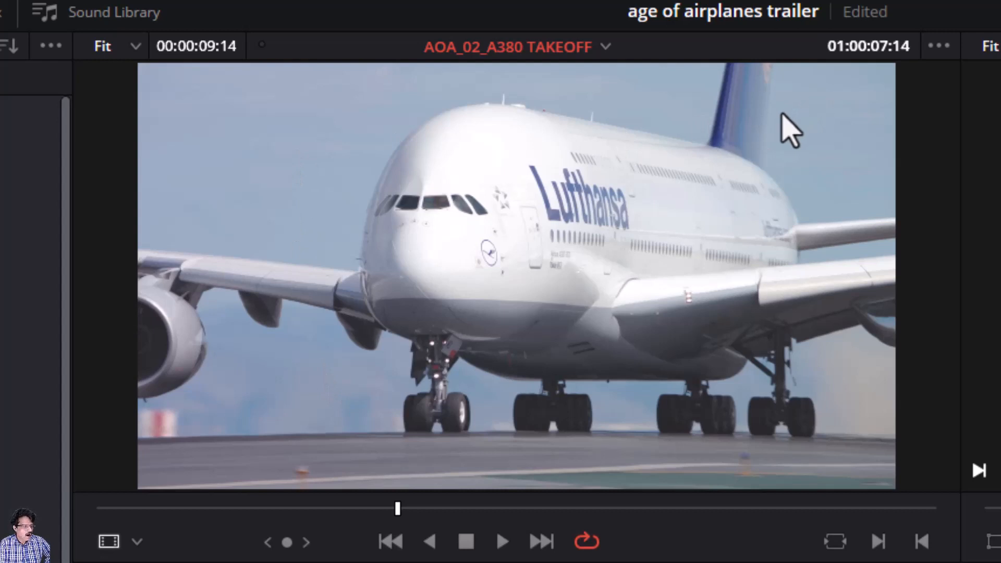
key("i")
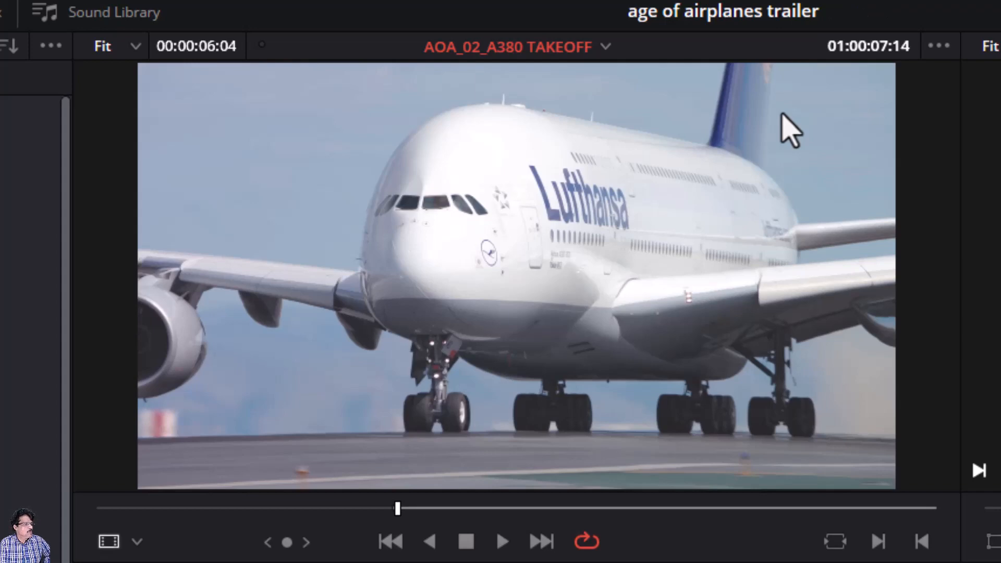
Step: Play AOA_02_A380 TAKEOFF past the plane's exit, step frame by frame to 01:00:12:10, and mark the Out point there
key("space")
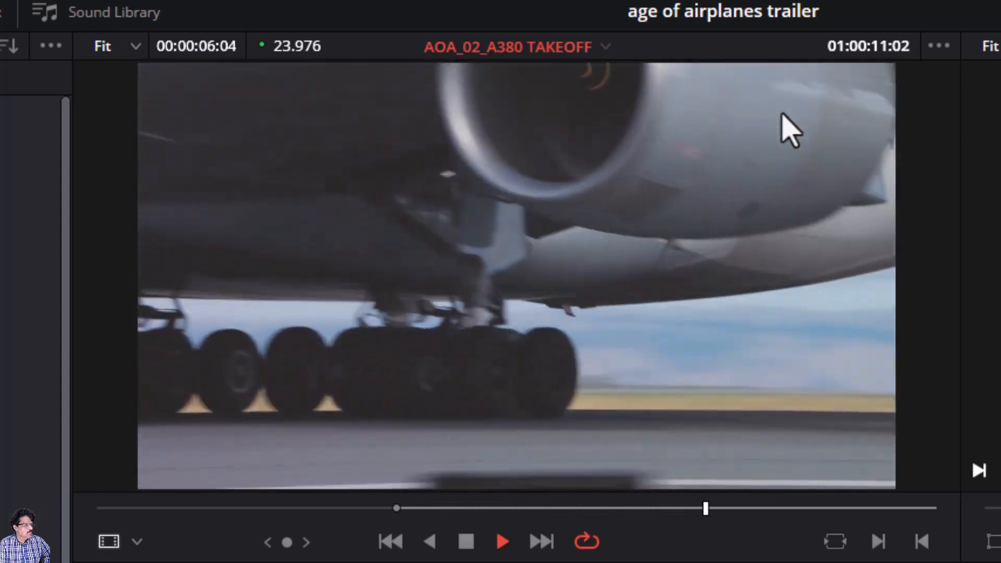
key("space")
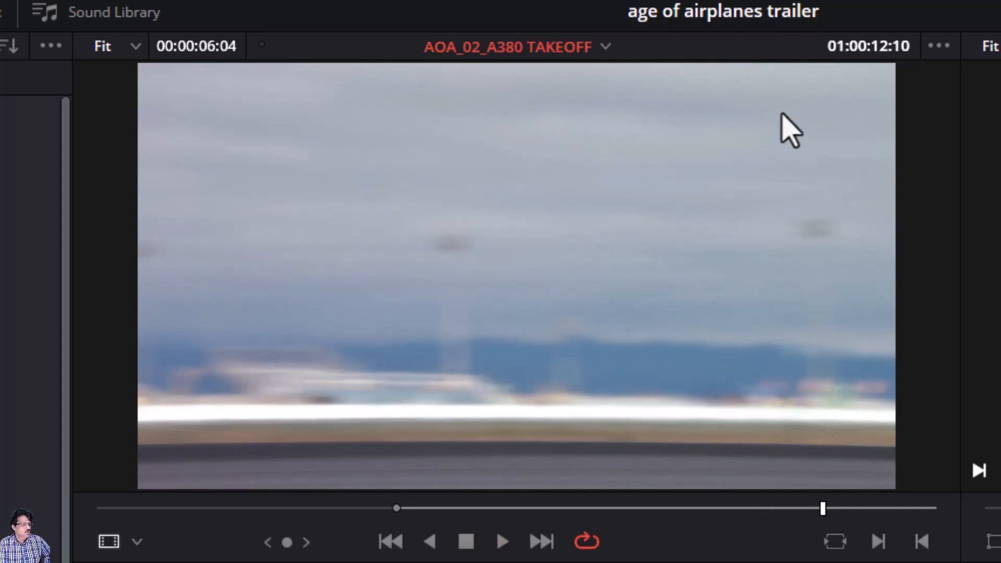
key("Left")
key("Left")
key("Left")
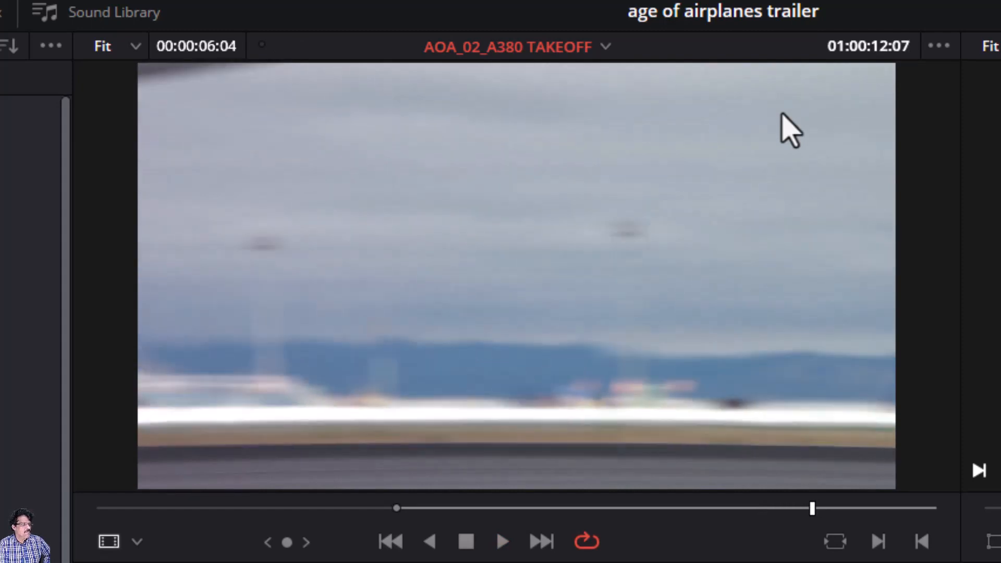
key("Left")
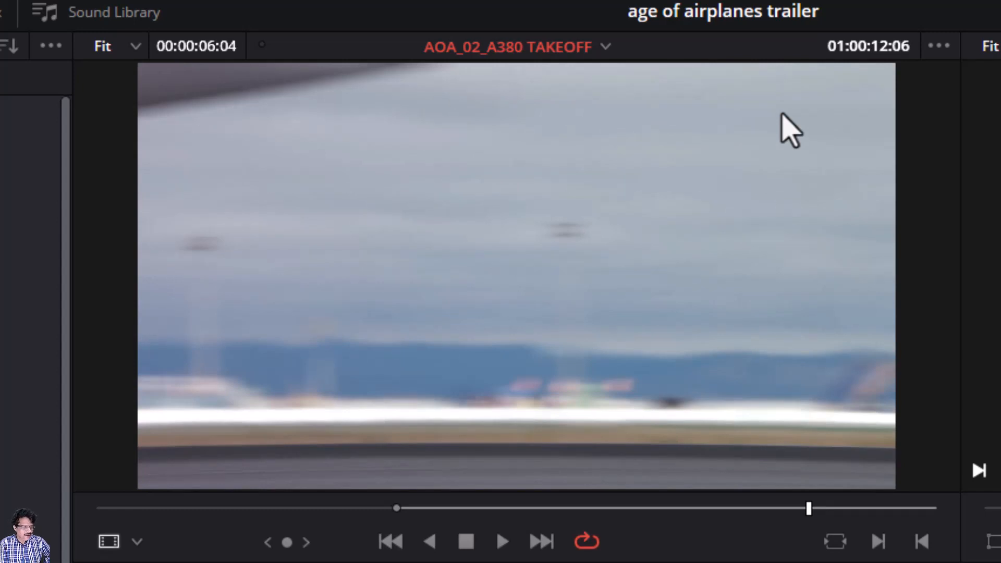
key("Right")
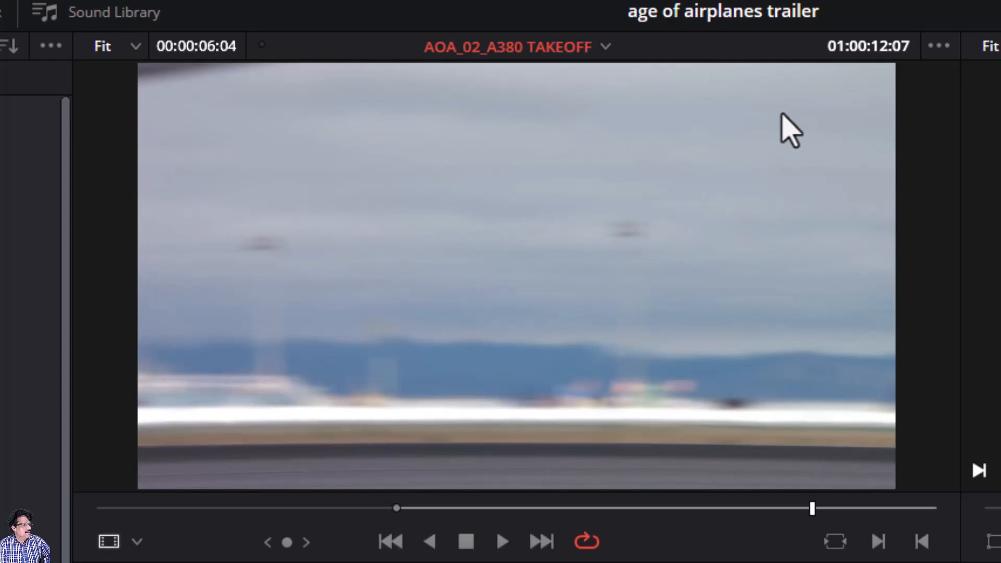
key("Right")
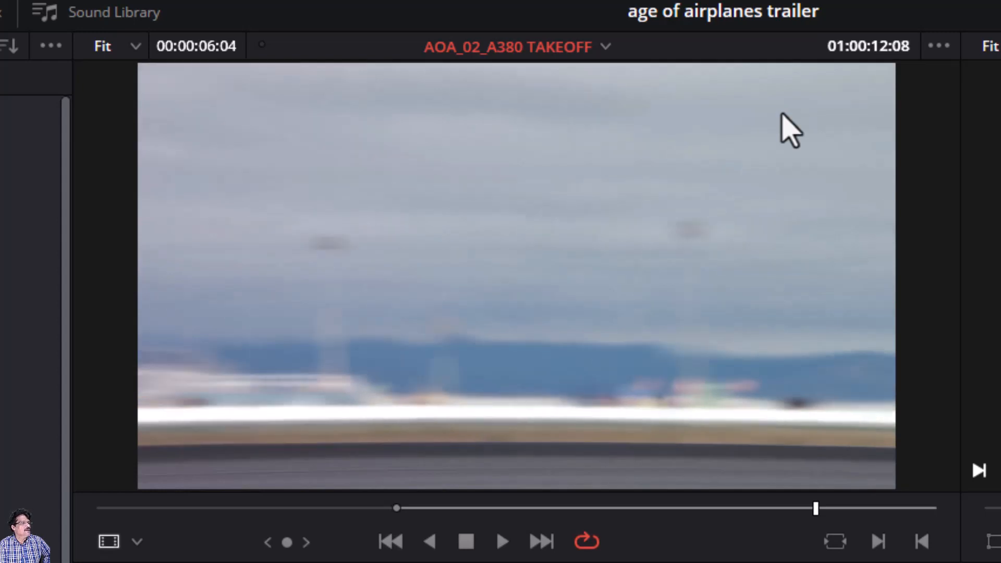
key("Right")
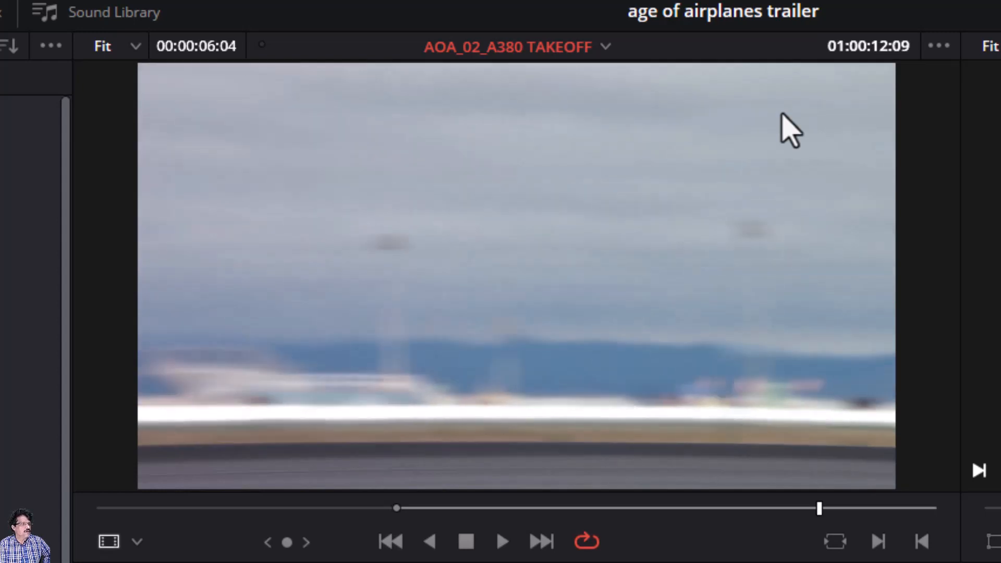
key("Right")
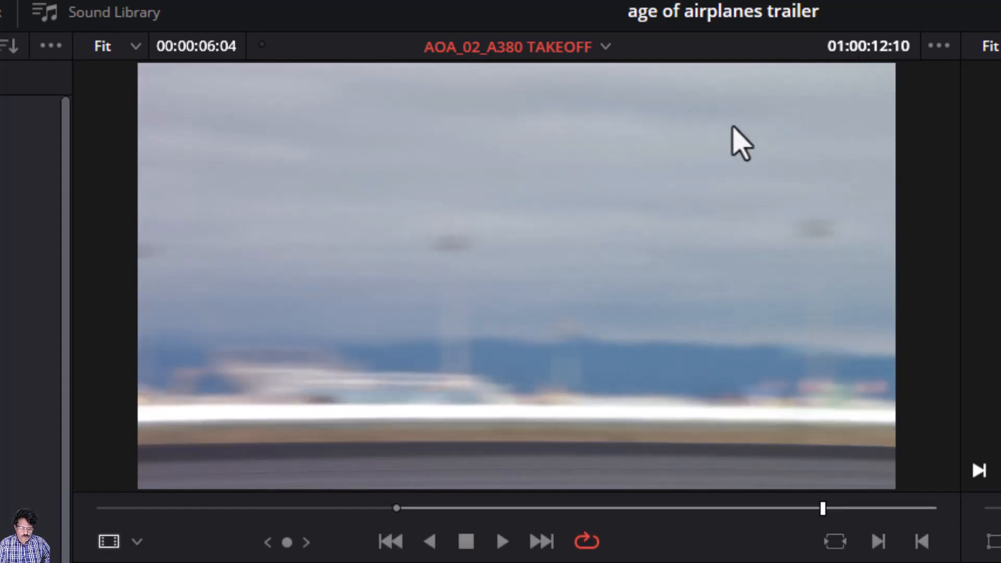
key("o")
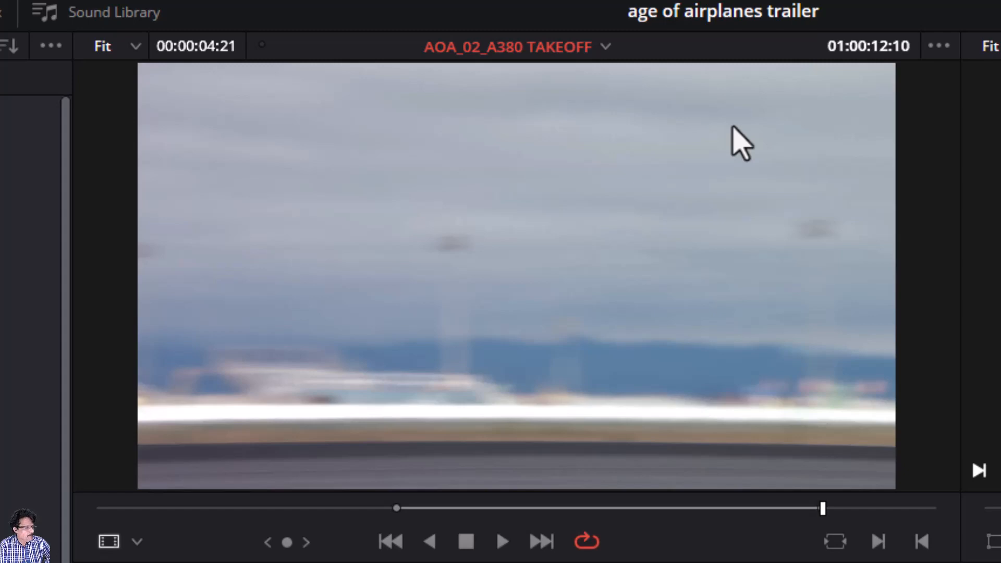
Step: Play the marked range of AOA_02_A380 TAKEOFF in the source viewer to review it, and stop playback
key("slash")
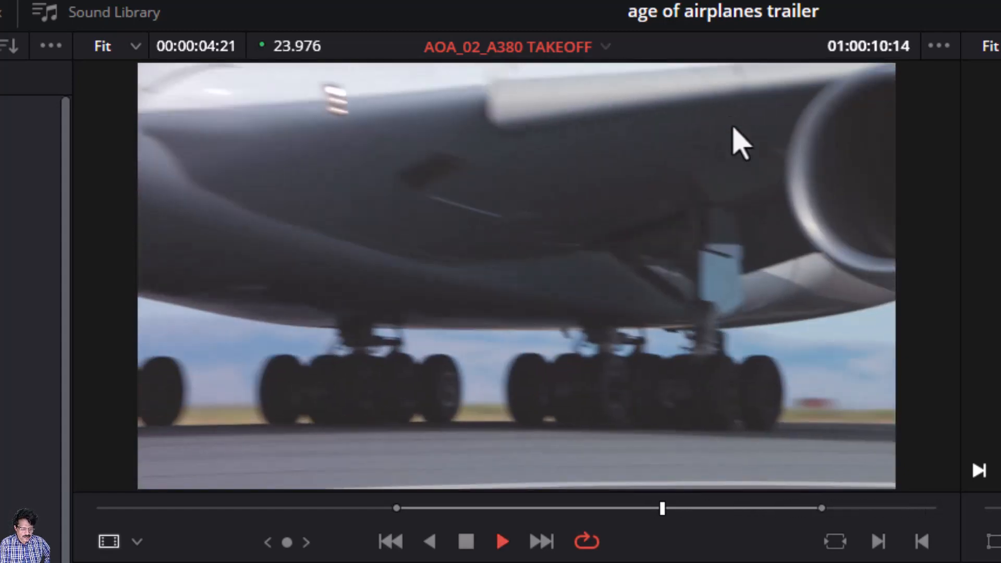
key("slash")
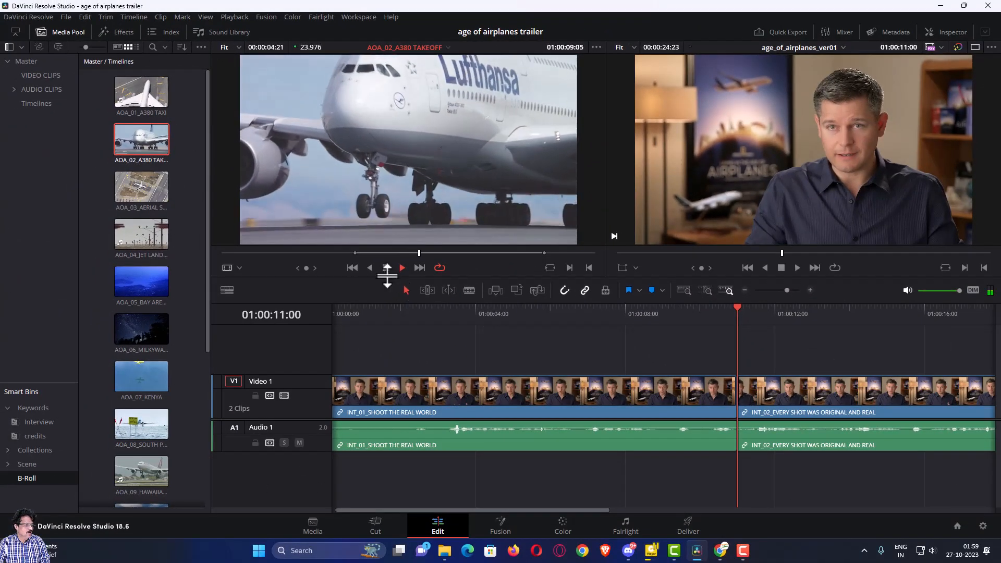
left_click(385, 268)
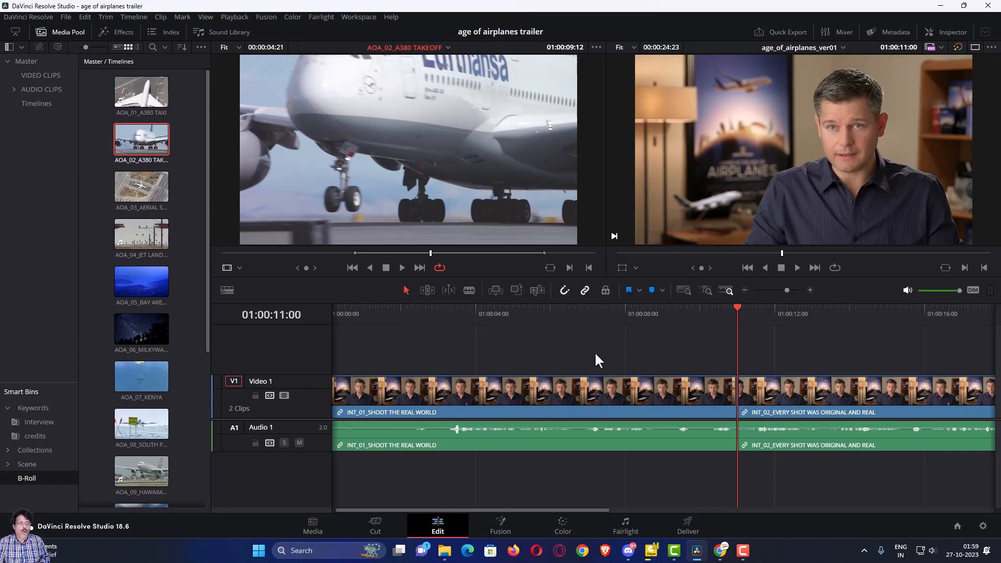
Step: Fit the whole timeline in view and insert the marked AOA_02_A380 TAKEOFF range as an overwrite edit at 01:00:11:00, the start of INT_02
left_click(684, 290)
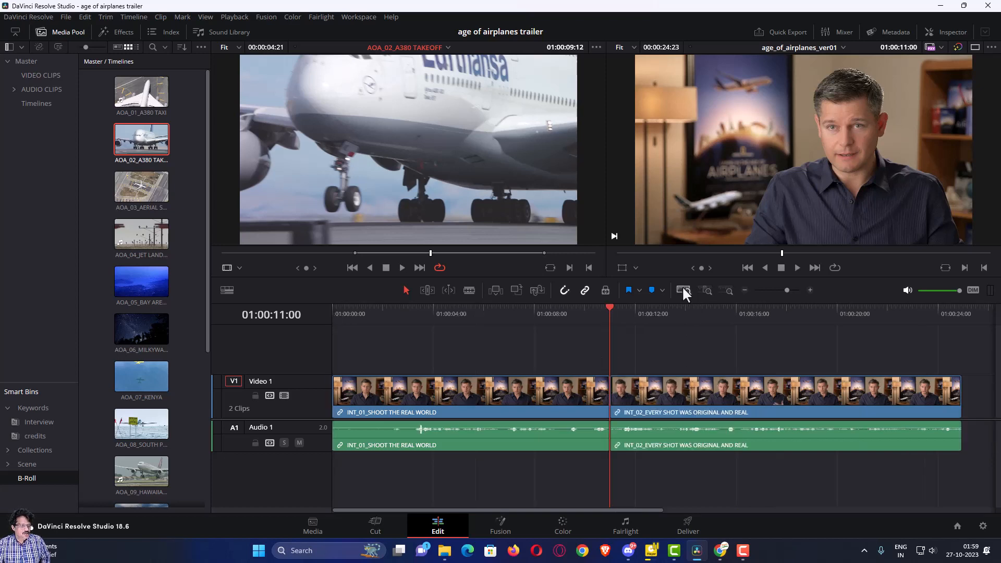
left_click(962, 313)
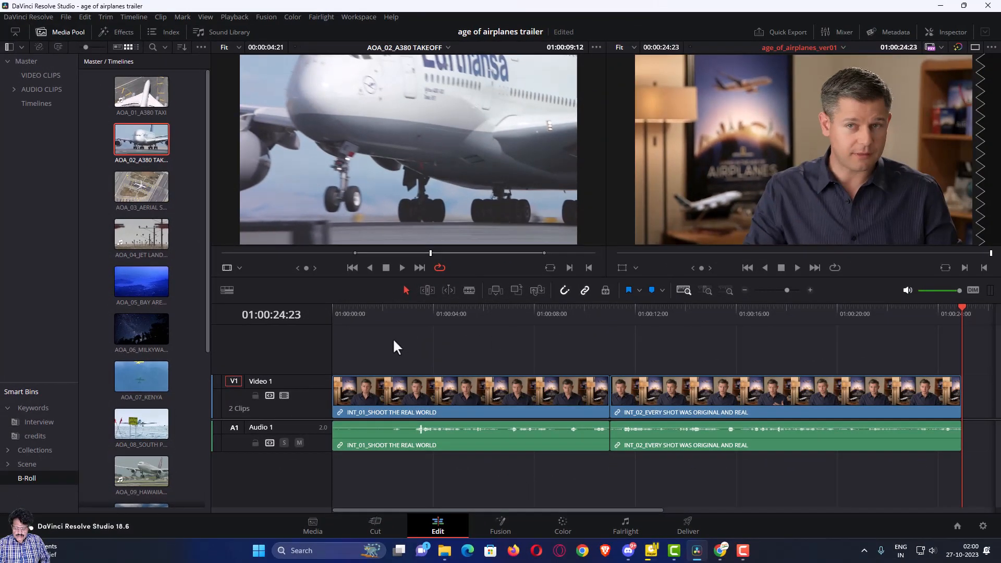
key("Up")
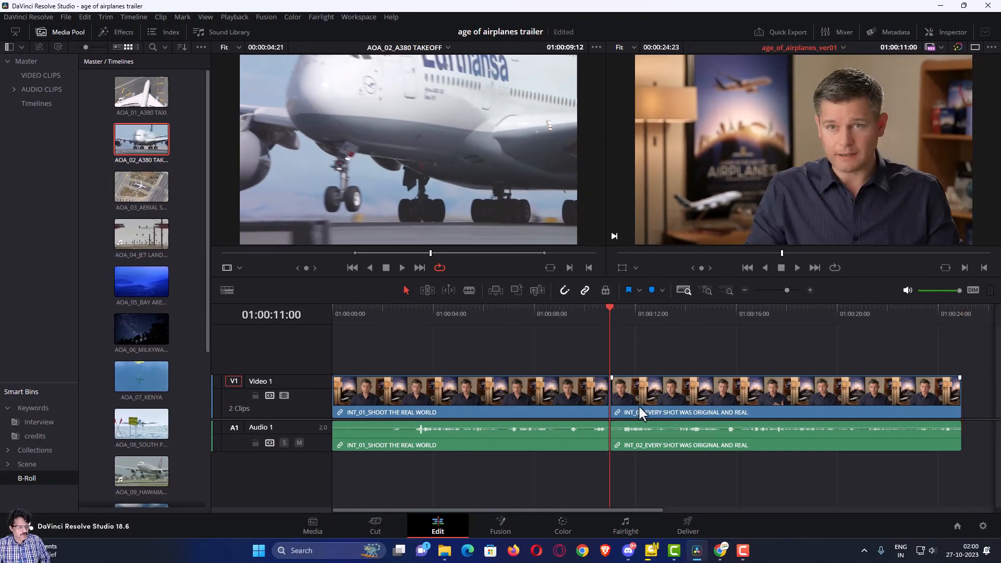
left_click(517, 290)
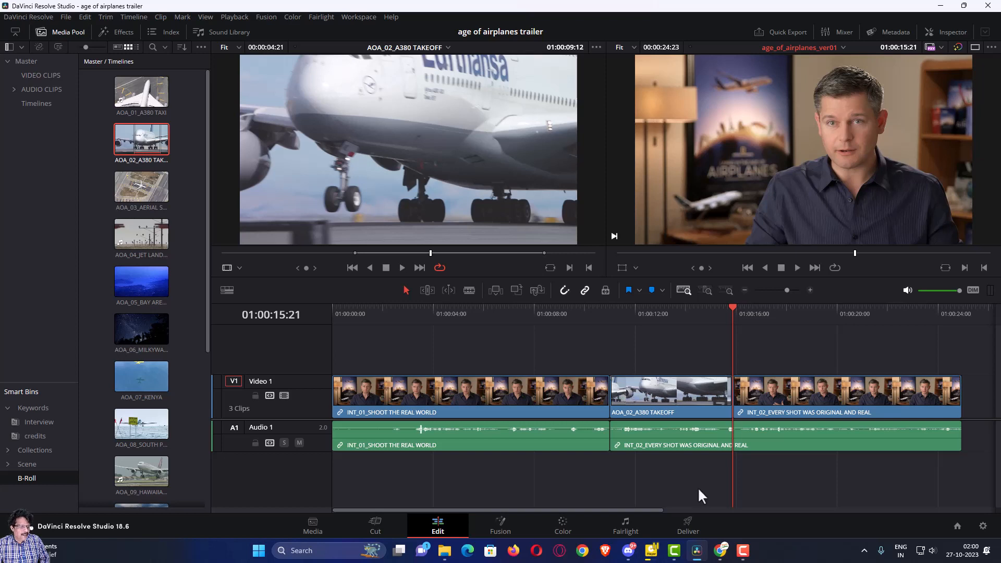
Step: Check the timeline end and the edit points around the overwritten A380 clip, and undo the overwrite edit
left_click_drag(643, 509, 665, 512)
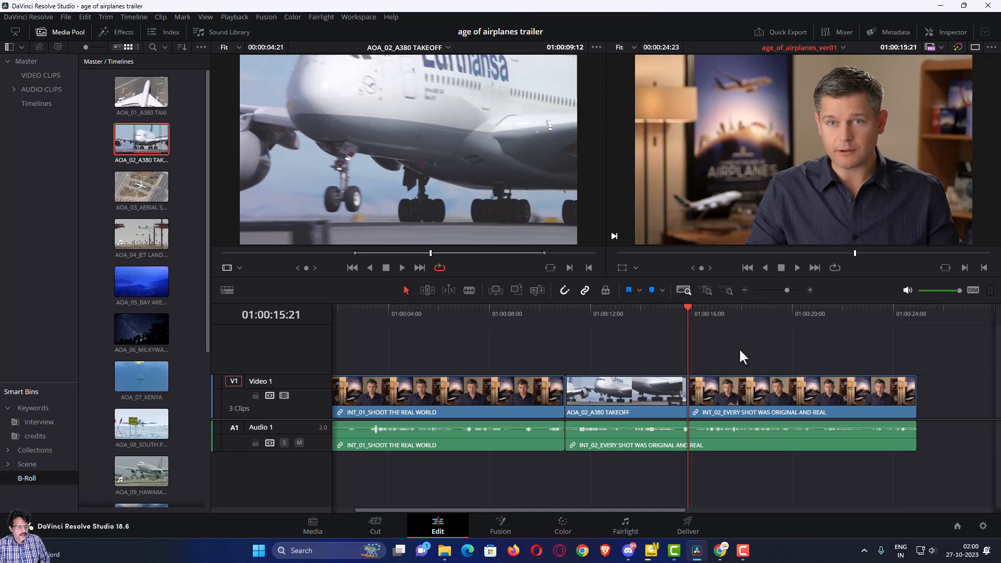
key("Down")
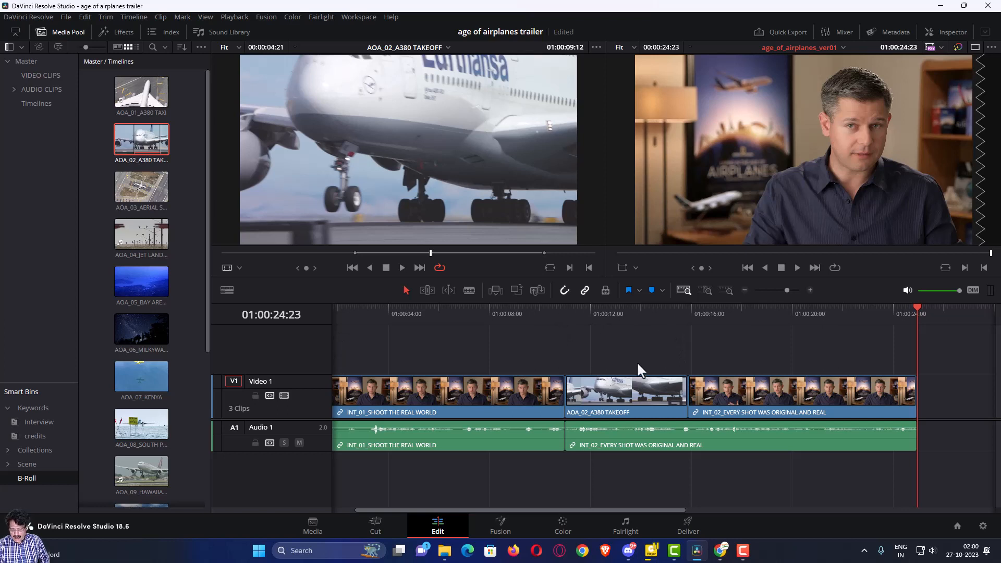
key("Up")
key("Up")
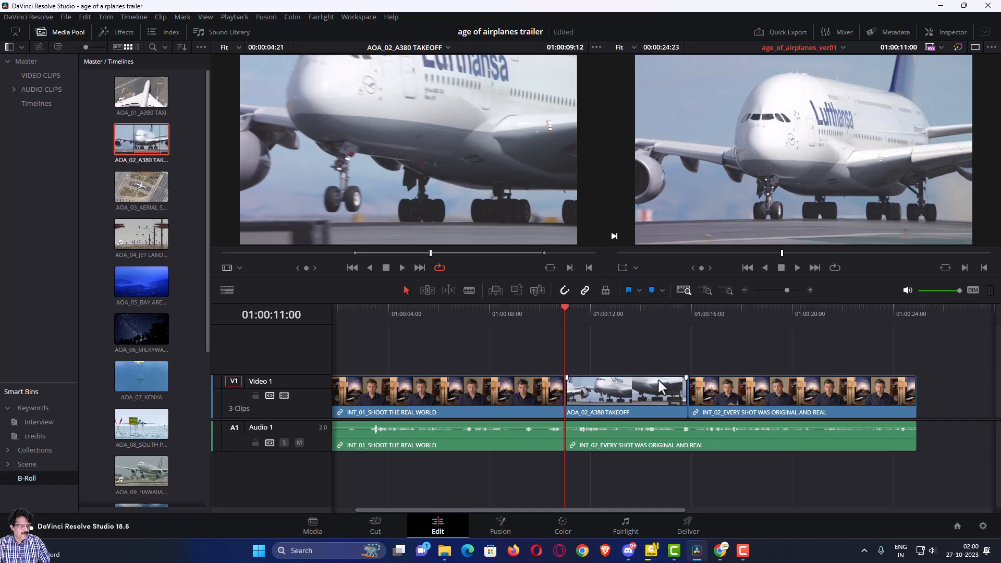
key("ctrl+z")
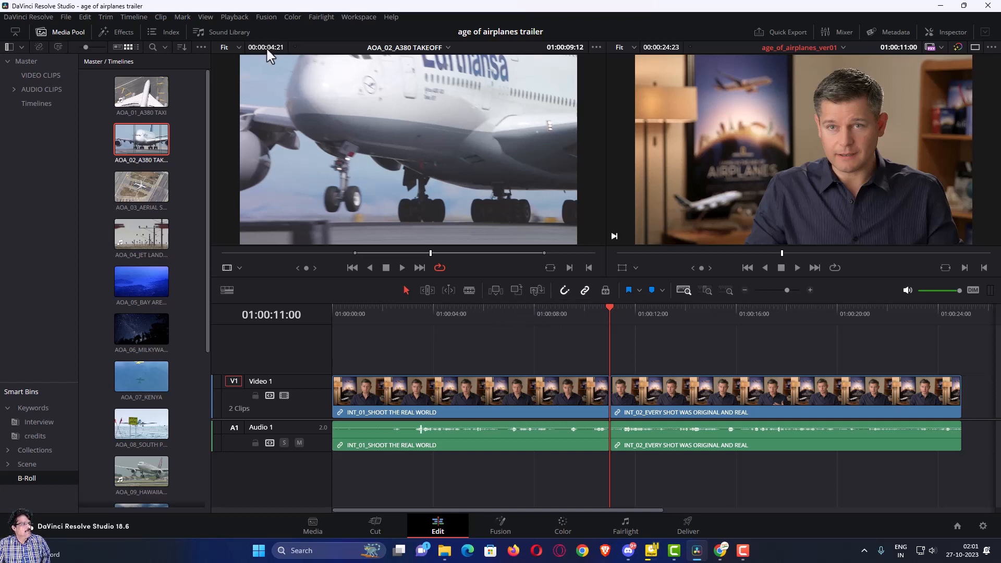
Step: Insert the marked AOA_02_A380 TAKEOFF range between INT_01 and INT_02 at 01:00:11:00, check the timeline end, and return to the inserted clip's start
left_click(496, 290)
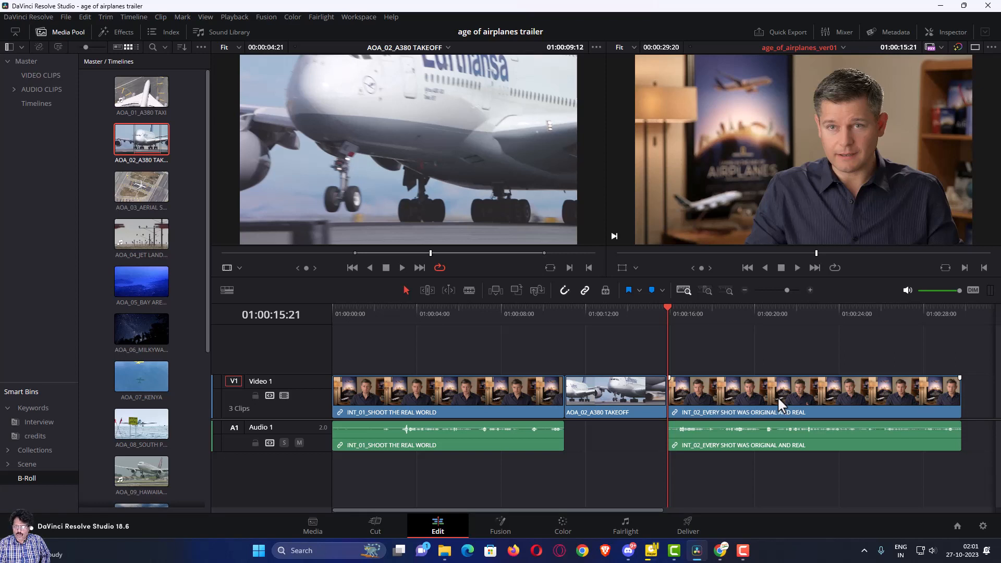
key("Down")
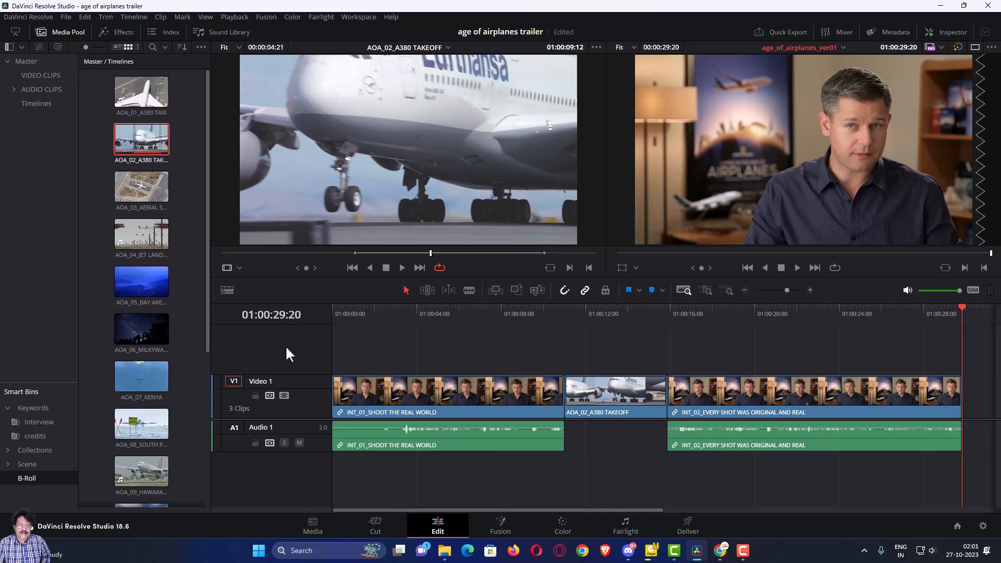
key("Up")
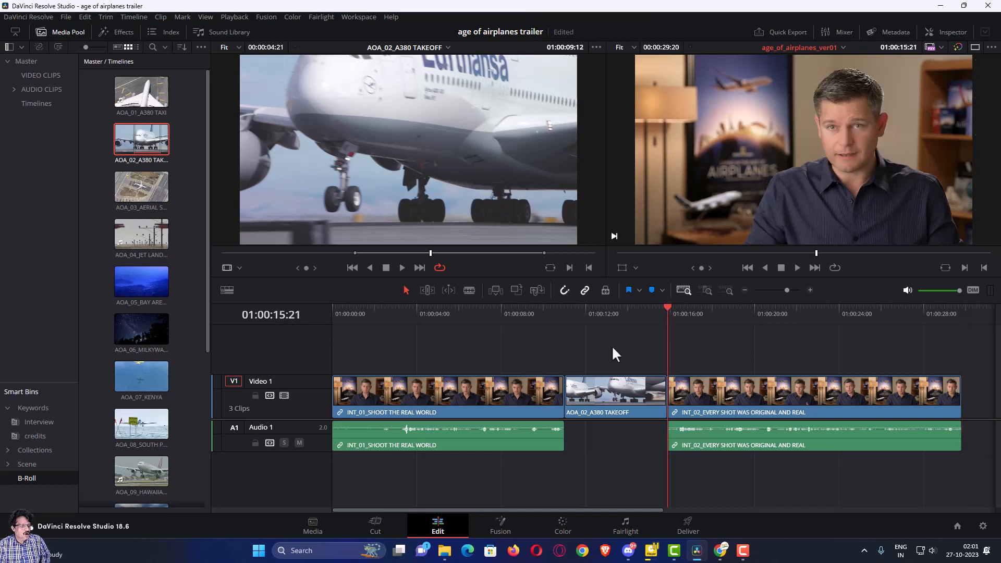
key("Up")
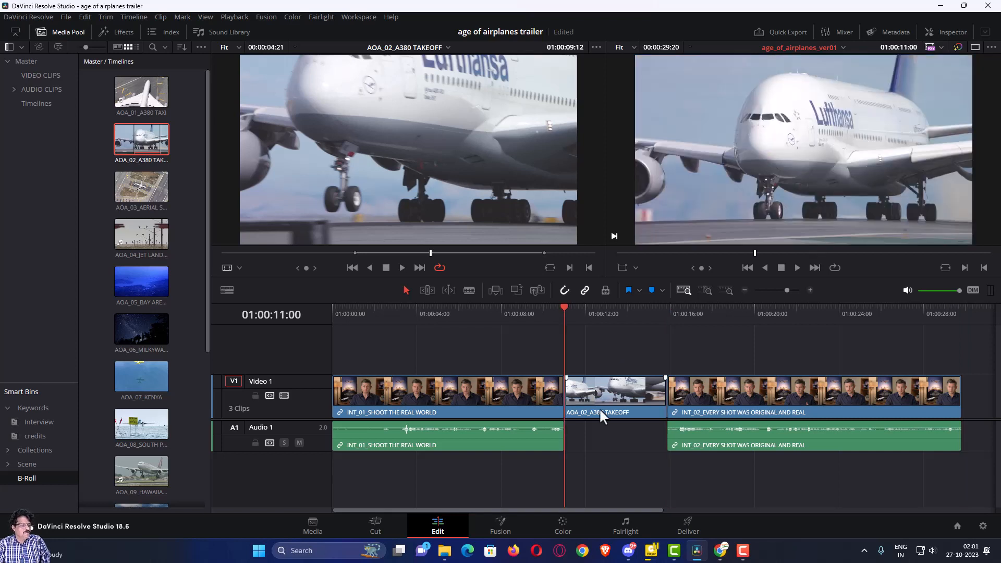